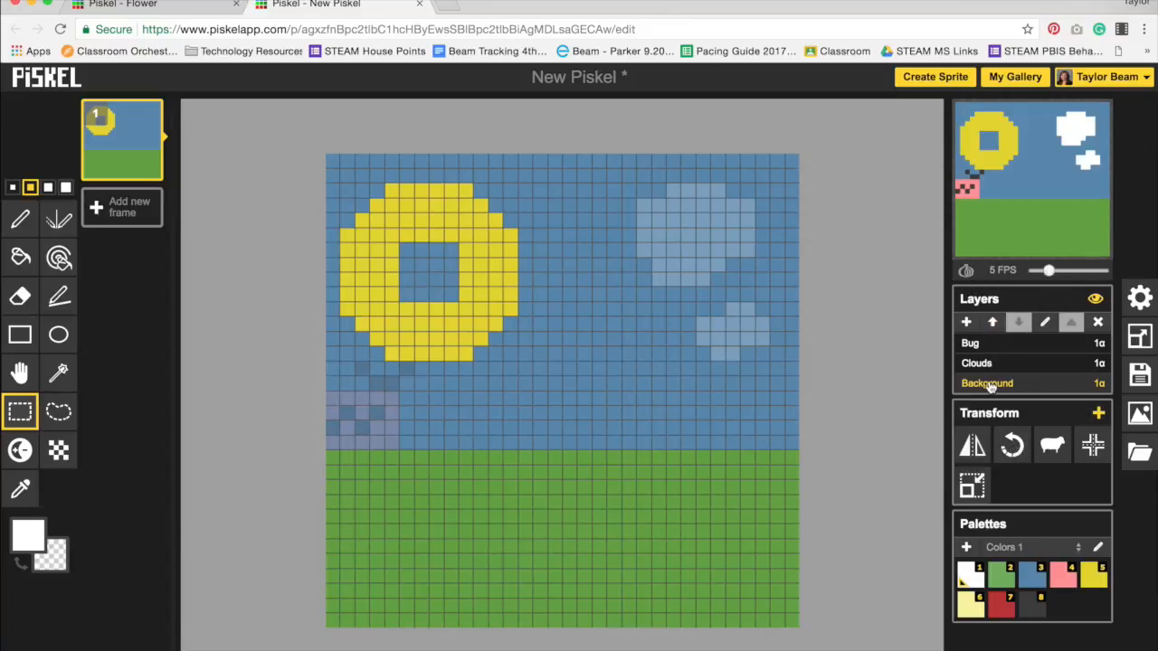
Review the contents of the Bug, Clouds and Background layers one at a time.
{"action": "left_click", "coordinate": [983, 344]}
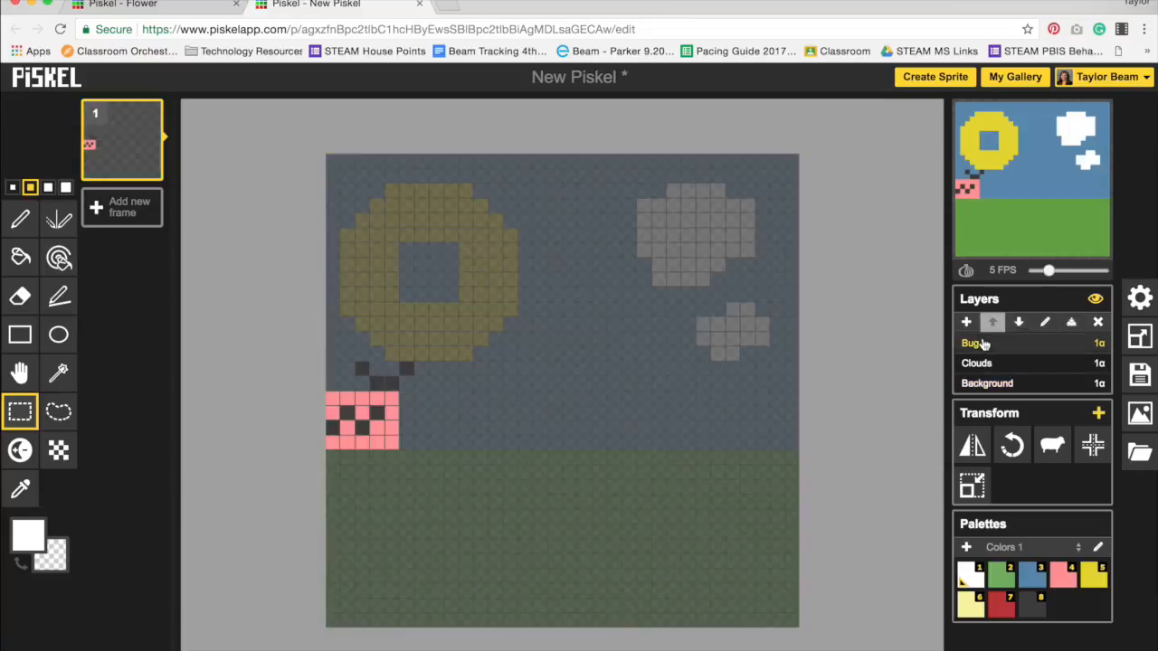
{"action": "left_click", "coordinate": [975, 364]}
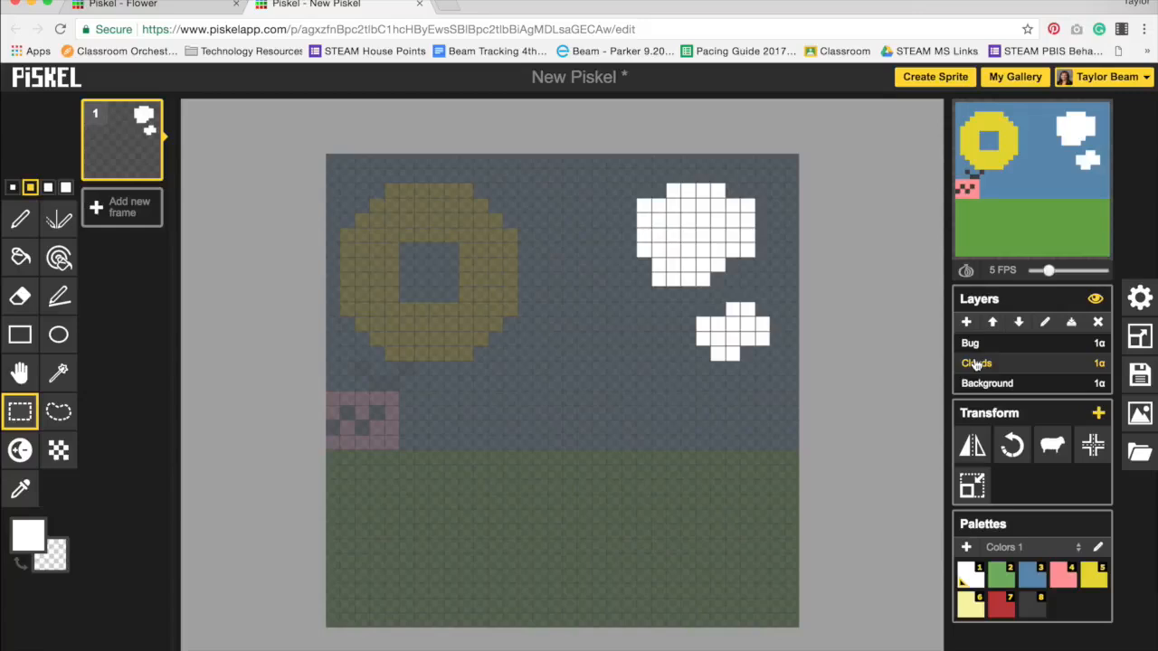
{"action": "left_click", "coordinate": [972, 384]}
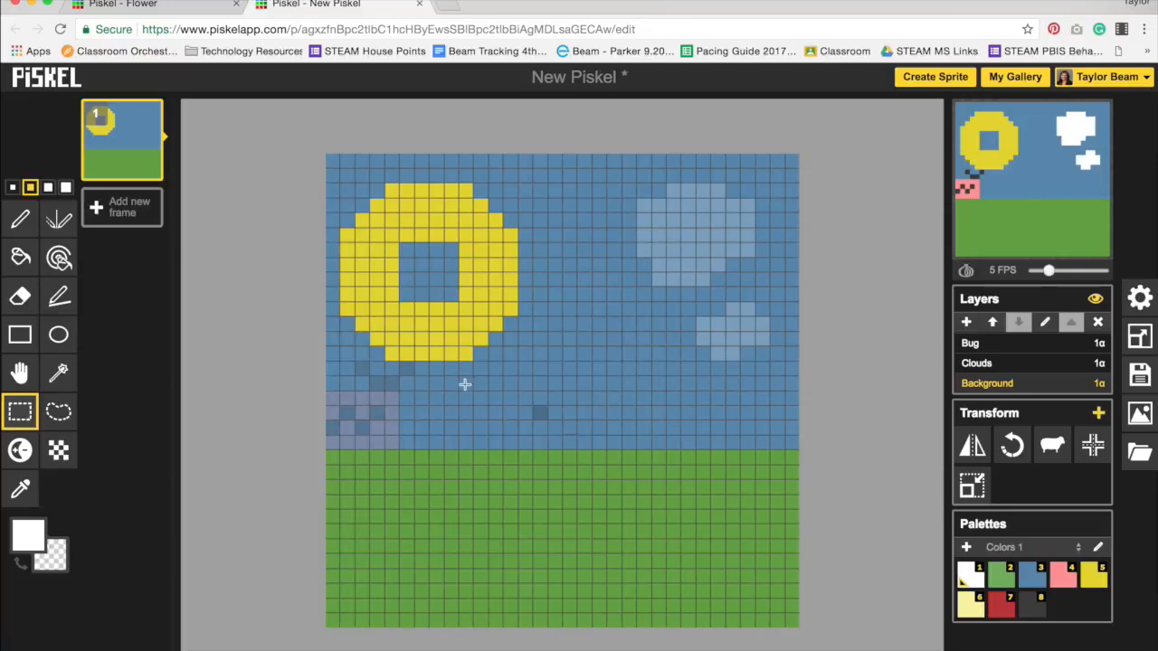
Add four empty frames so the animation has five frames.
{"action": "left_click", "coordinate": [134, 199]}
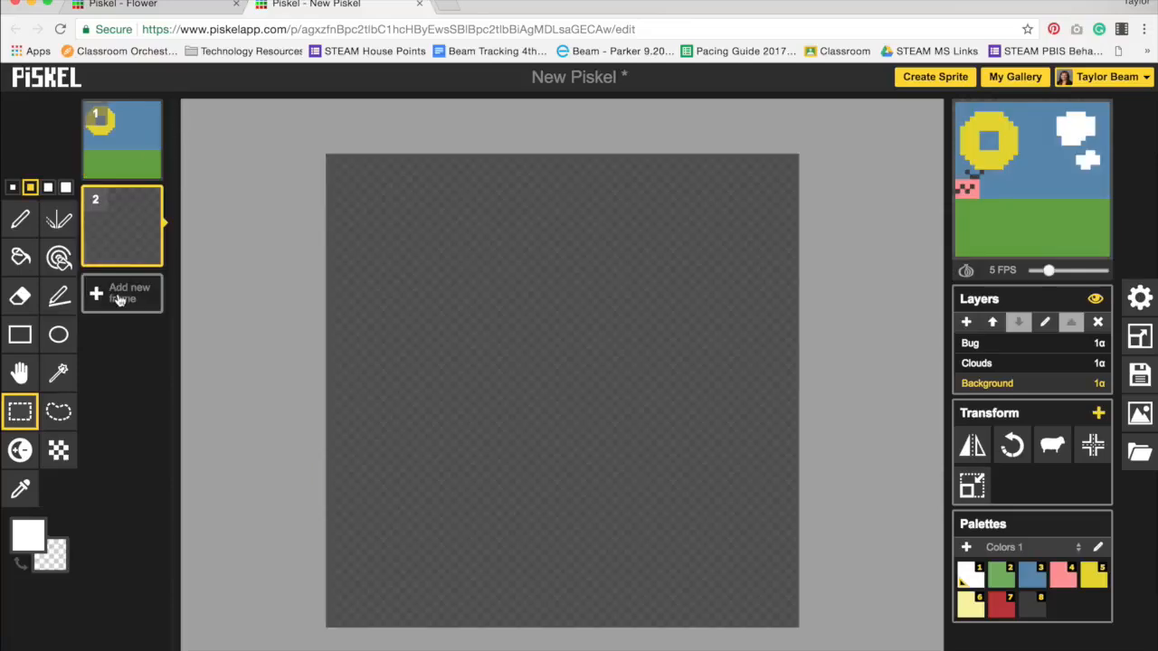
{"action": "left_click", "coordinate": [151, 288]}
{"action": "left_click", "coordinate": [127, 384]}
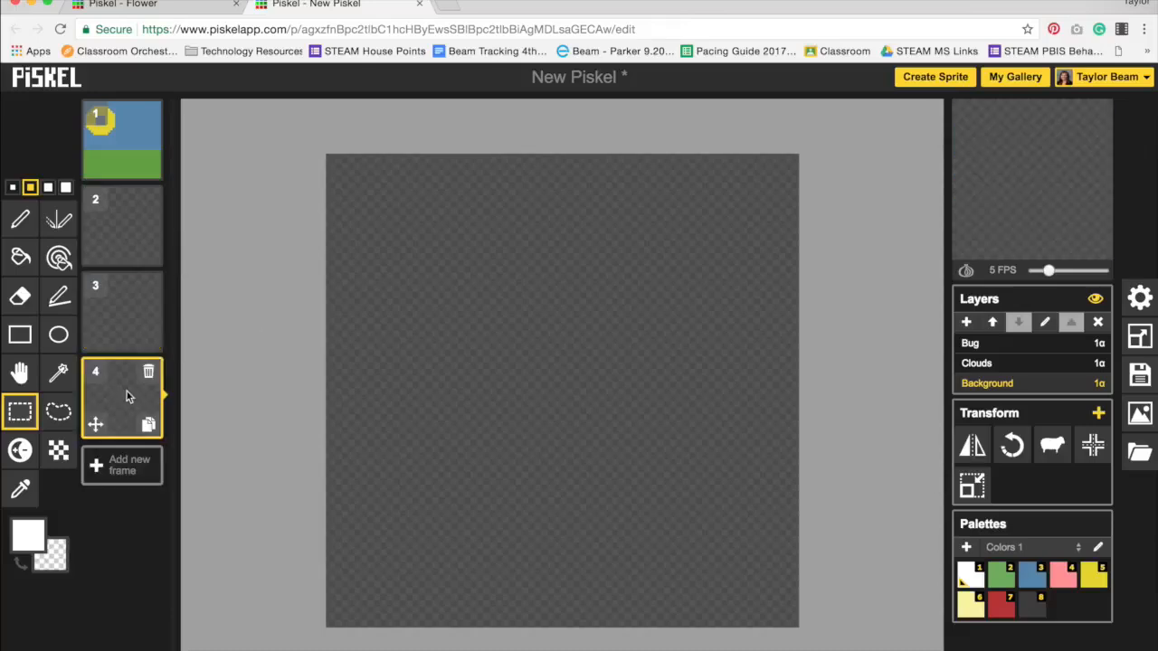
{"action": "left_click", "coordinate": [118, 469]}
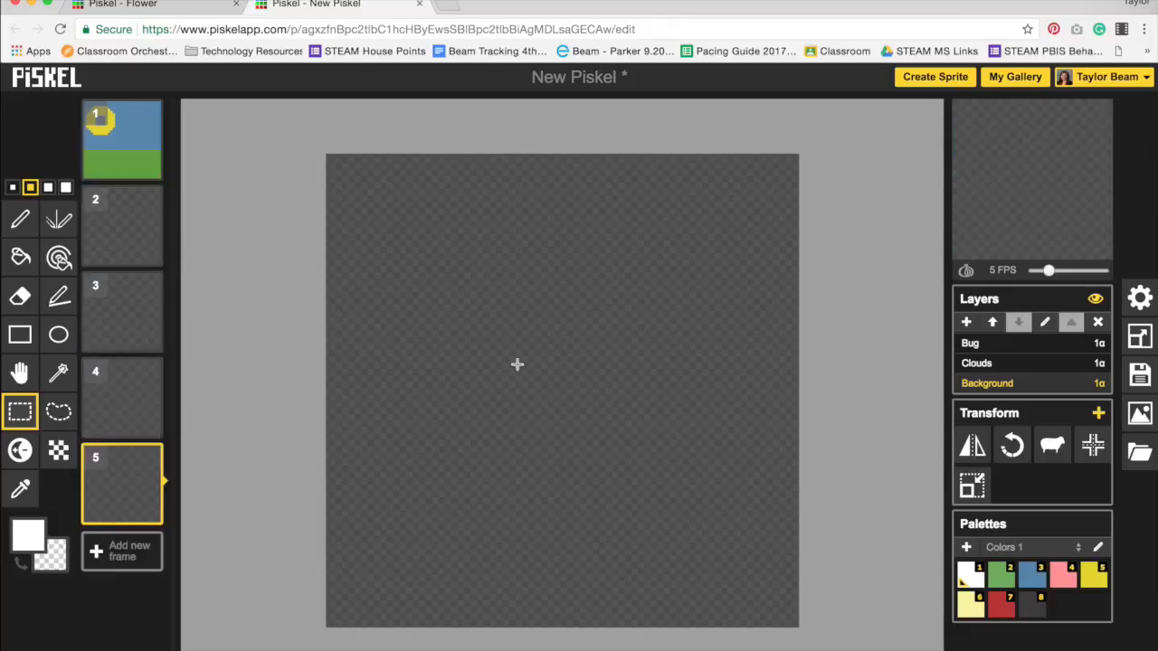
Set the preview speed to 0 FPS, clone frame 1's Background layer to all frames and check frames 2 to 5.
{"action": "left_click_drag", "start_coordinate": [1051, 276], "coordinate": [1032, 273]}
{"action": "left_click", "coordinate": [124, 129]}
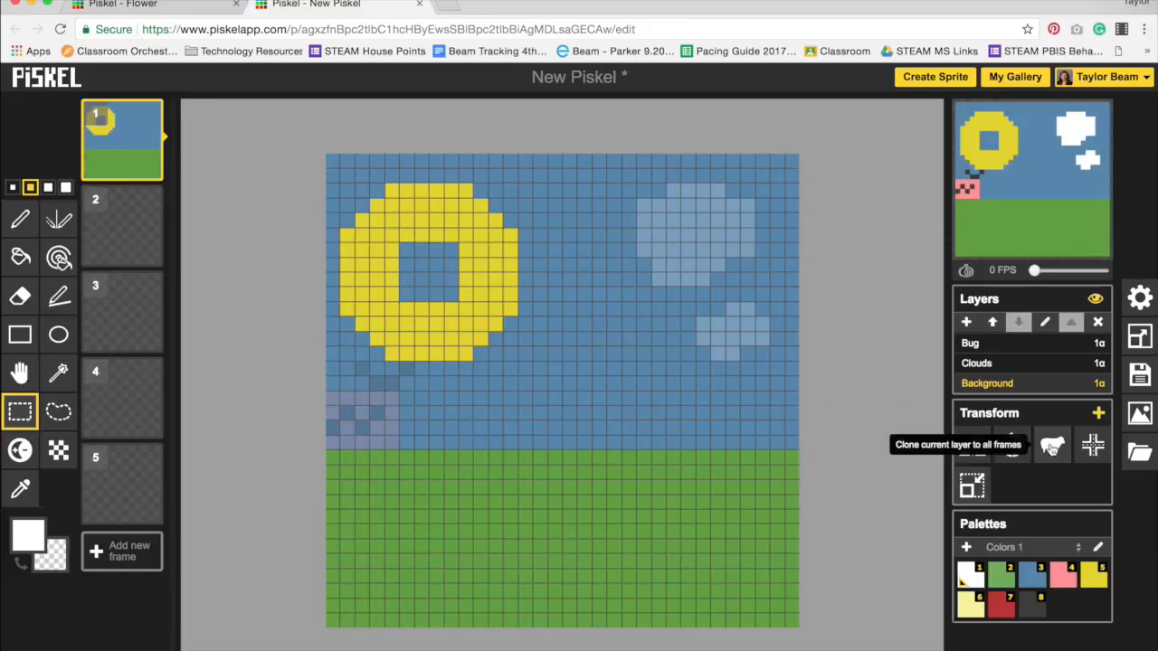
{"action": "left_click", "coordinate": [1052, 445]}
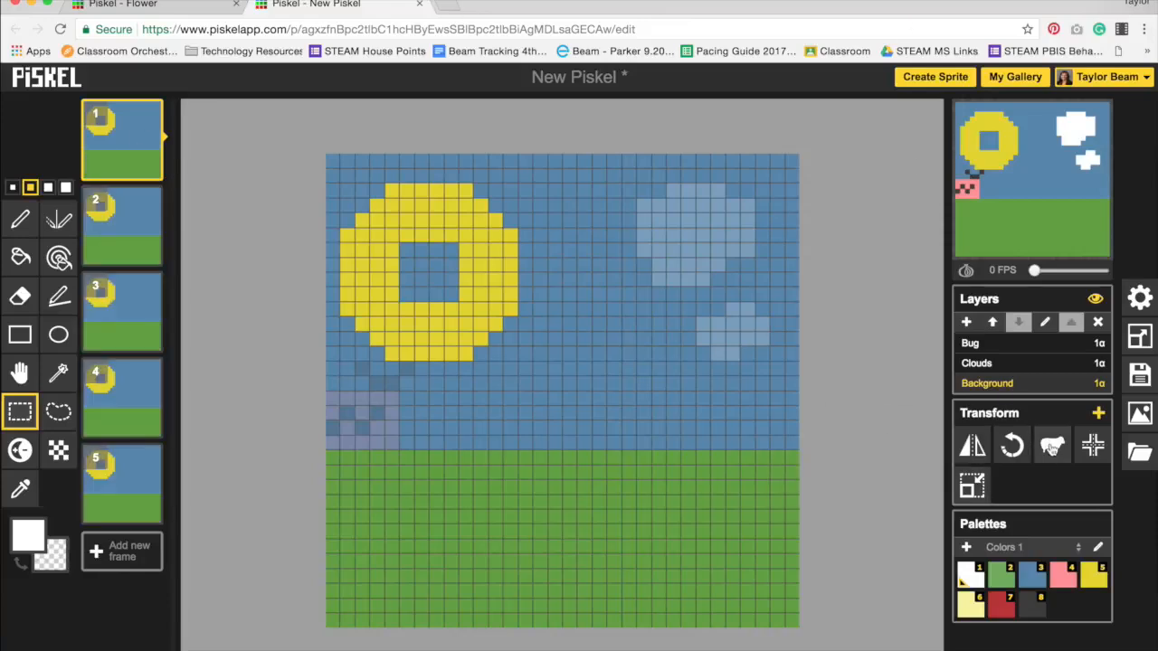
{"action": "left_click", "coordinate": [129, 222]}
{"action": "left_click", "coordinate": [118, 303]}
{"action": "left_click", "coordinate": [117, 389]}
{"action": "left_click", "coordinate": [117, 470]}
Copy the bug from frame 1's Bug layer with a rectangular selection and paste it at the same place in frame 2.
{"action": "left_click", "coordinate": [129, 167]}
{"action": "left_click", "coordinate": [970, 344]}
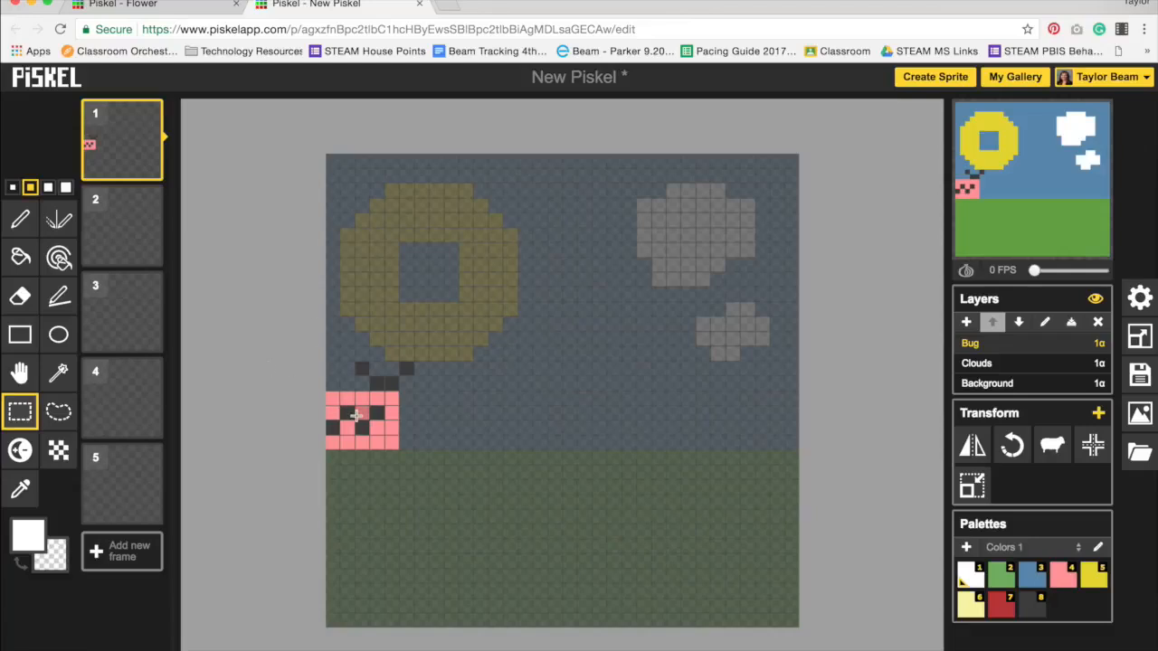
{"action": "mouse_move", "coordinate": [150, 223]}
{"action": "left_click_drag", "start_coordinate": [326, 363], "coordinate": [405, 447]}
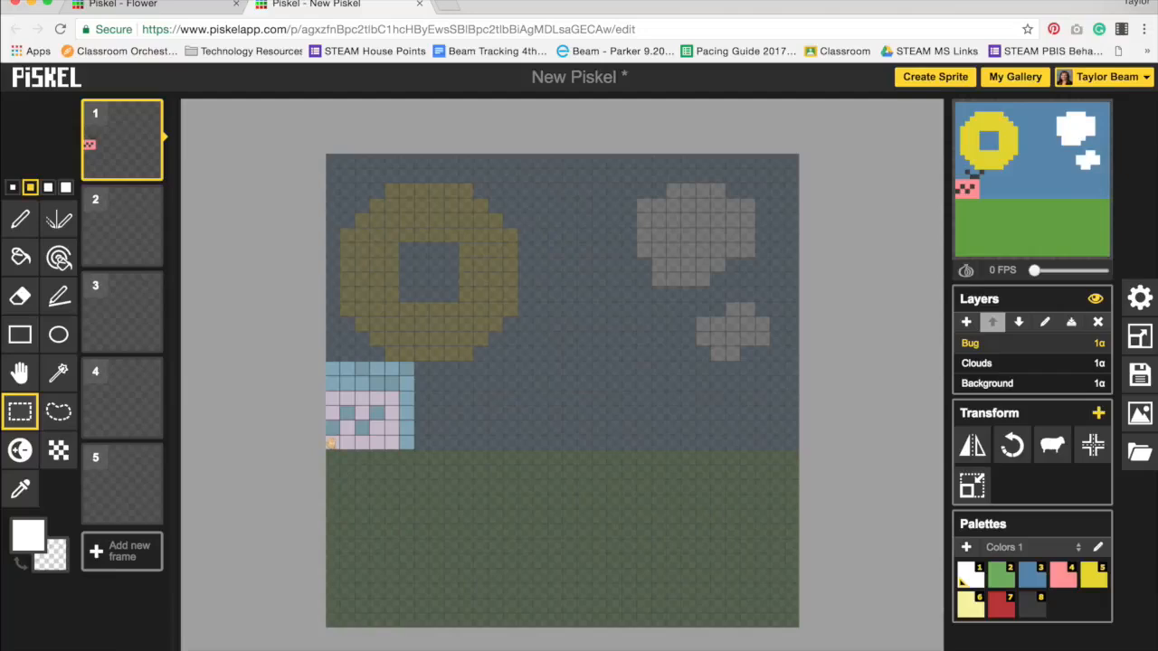
{"action": "mouse_move", "coordinate": [124, 208]}
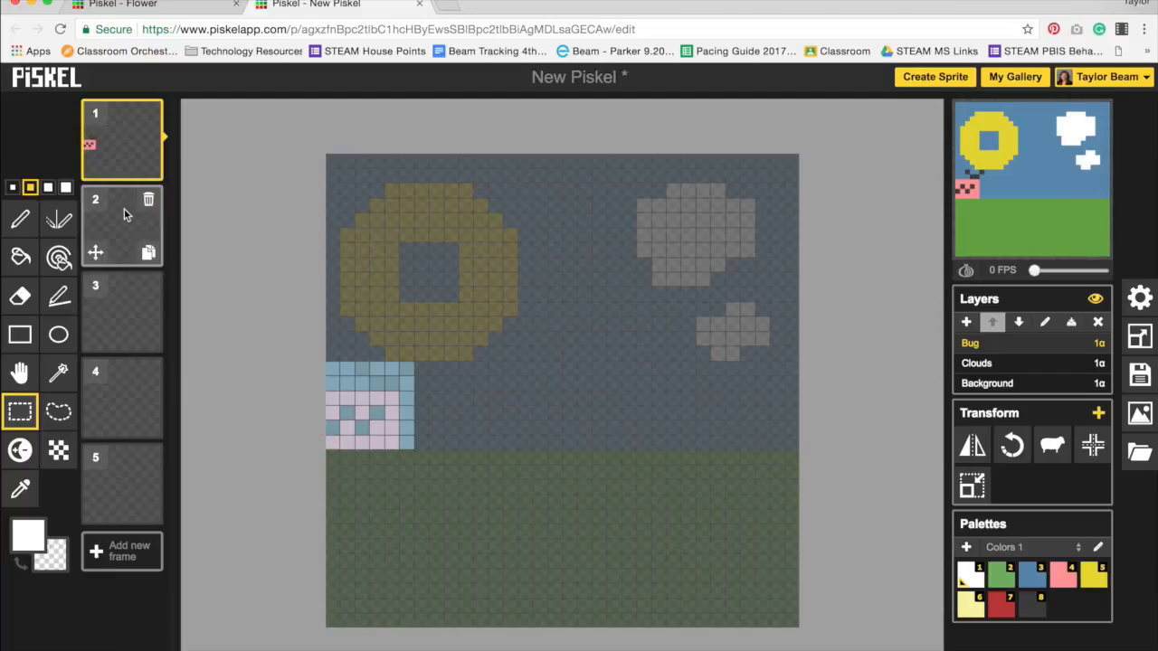
{"action": "left_click", "coordinate": [112, 215]}
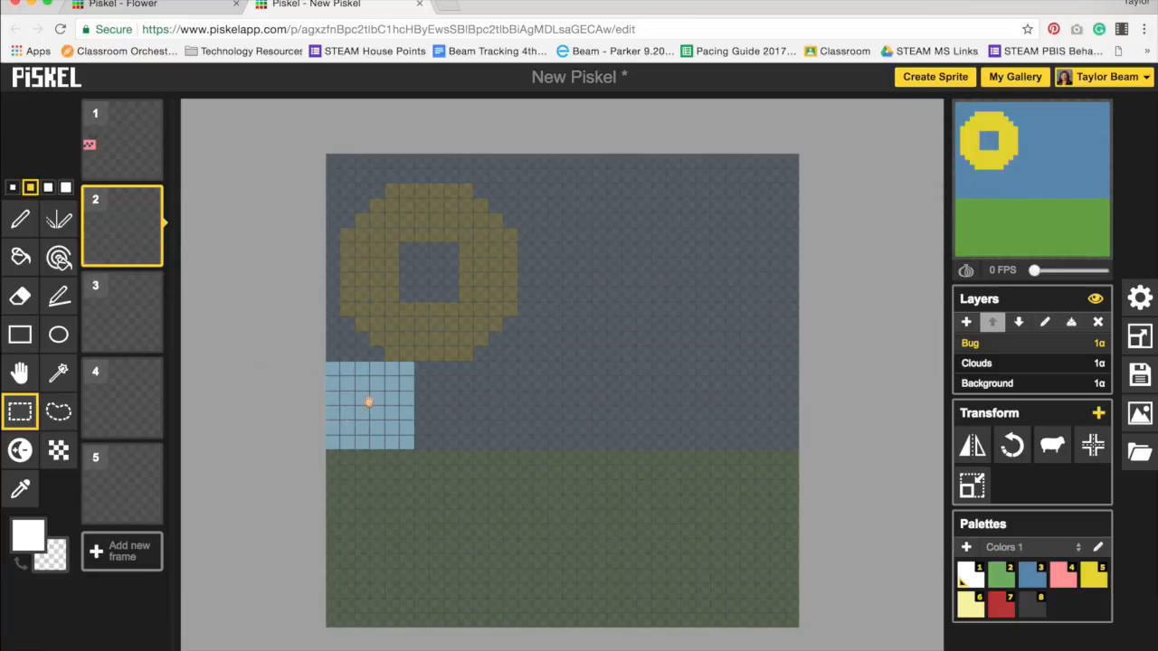
{"action": "key", "text": "ctrl+v"}
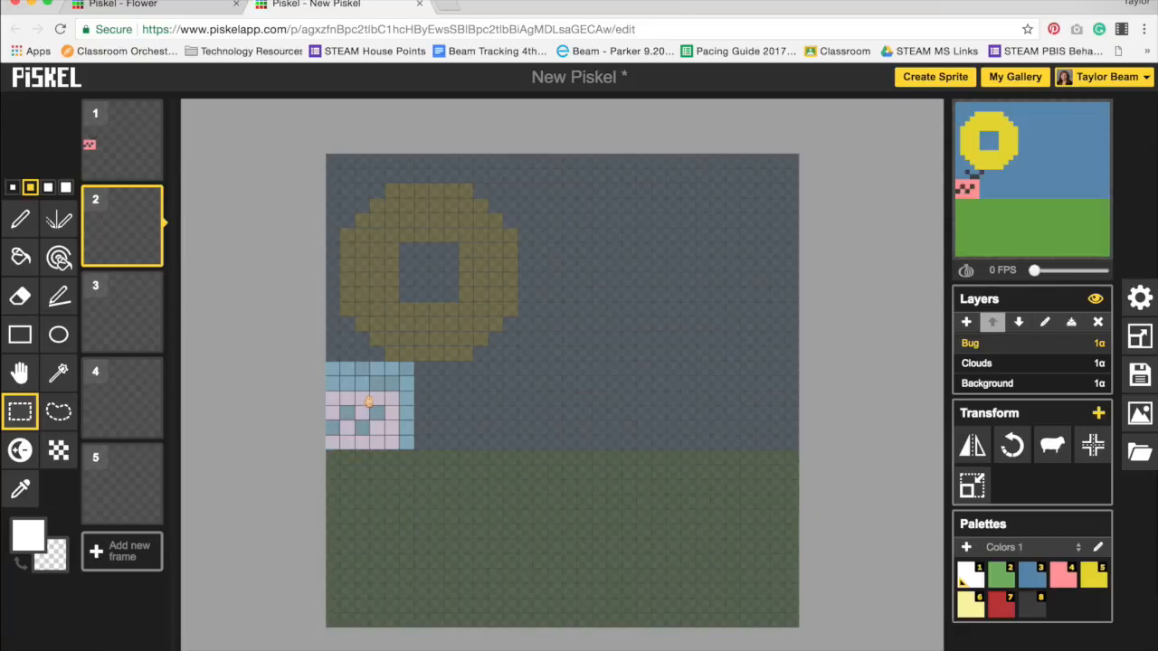
{"action": "left_click", "coordinate": [368, 403]}
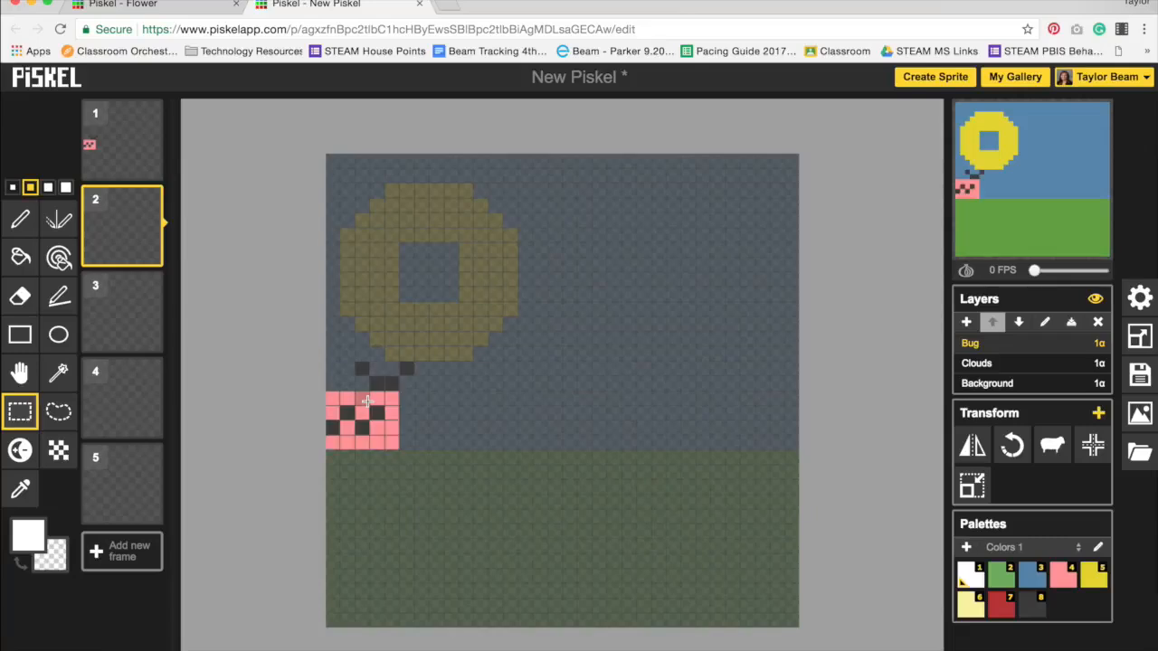
Compare frames 1 and 2, and move the bug in frame 2 about five pixels to the right.
{"action": "left_click", "coordinate": [128, 167]}
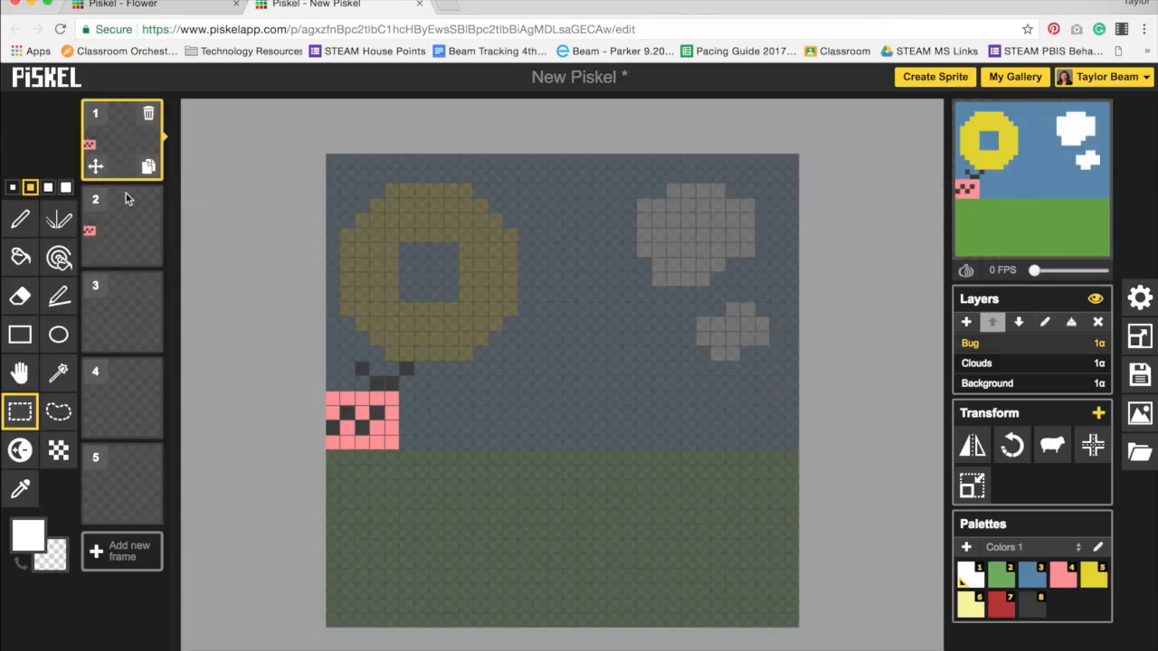
{"action": "left_click", "coordinate": [131, 231]}
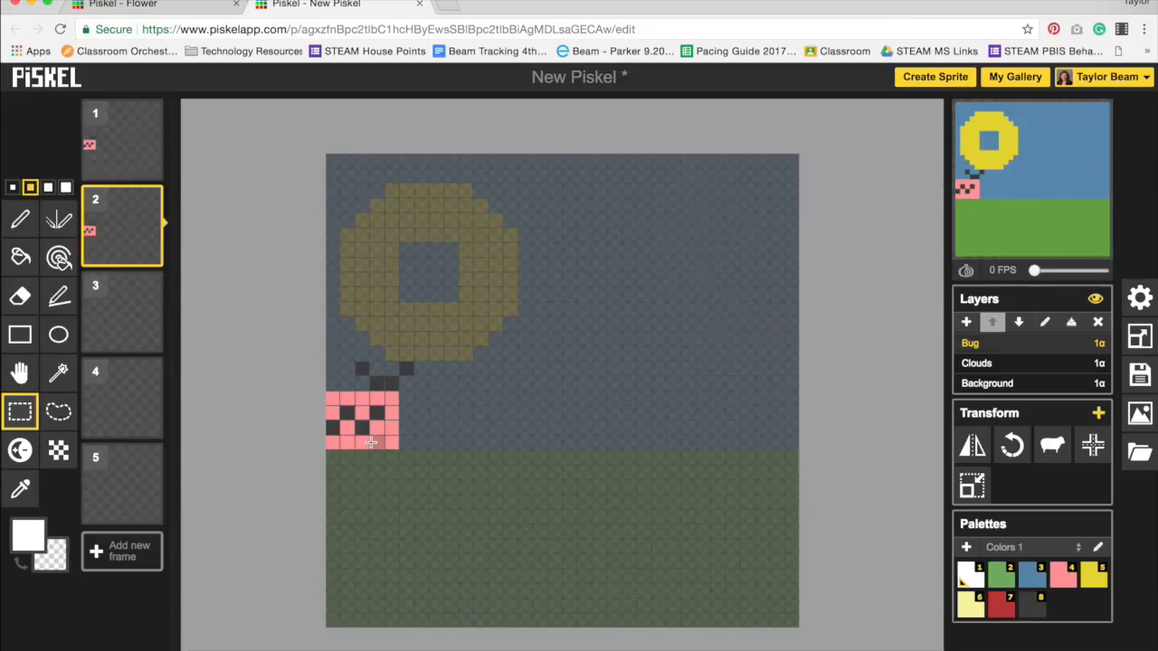
{"action": "left_click", "coordinate": [23, 373]}
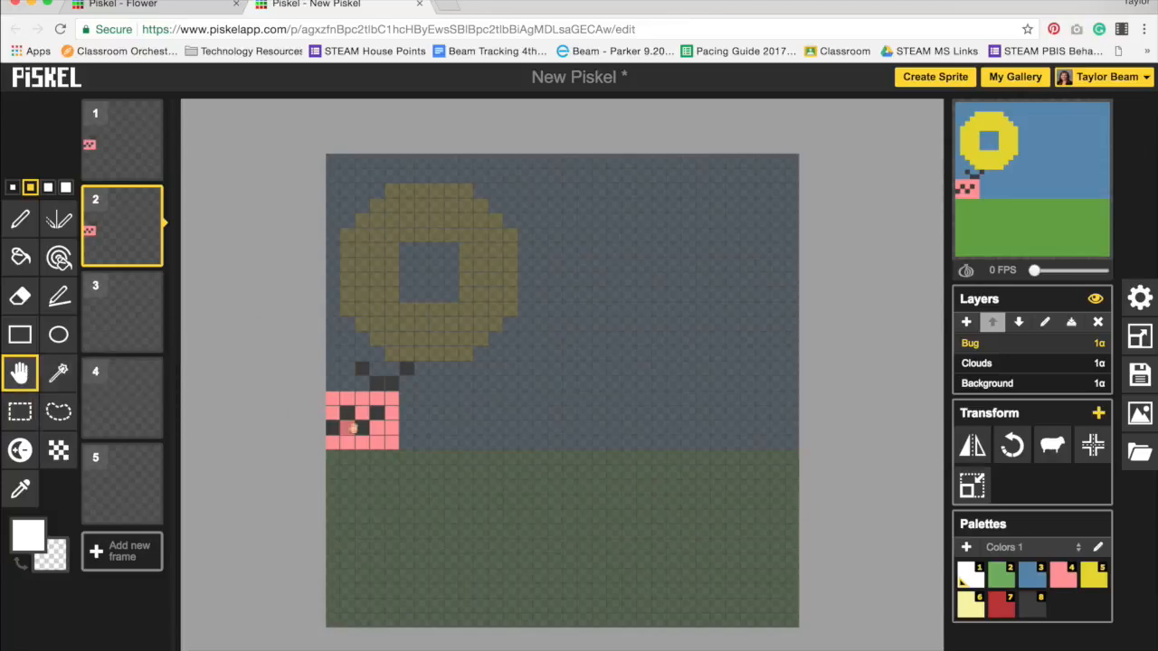
{"action": "left_click_drag", "start_coordinate": [360, 425], "coordinate": [435, 426]}
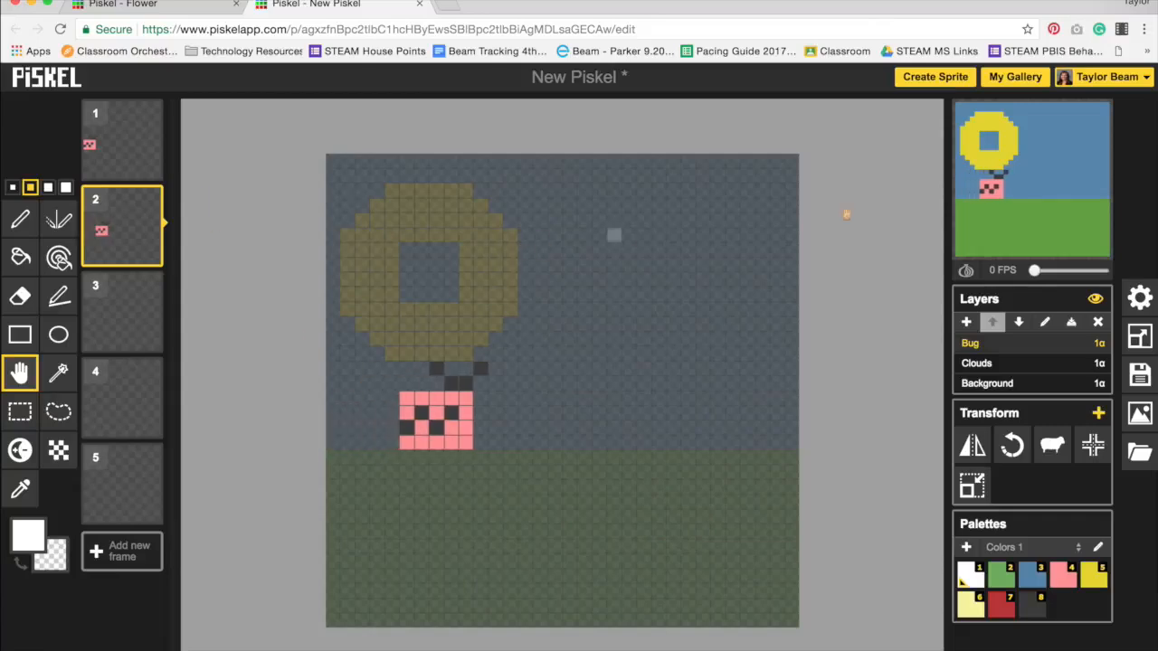
Set the preview speed to 2 FPS and compare the bug's position across the first three frames.
{"action": "left_click_drag", "start_coordinate": [1036, 271], "coordinate": [1040, 271]}
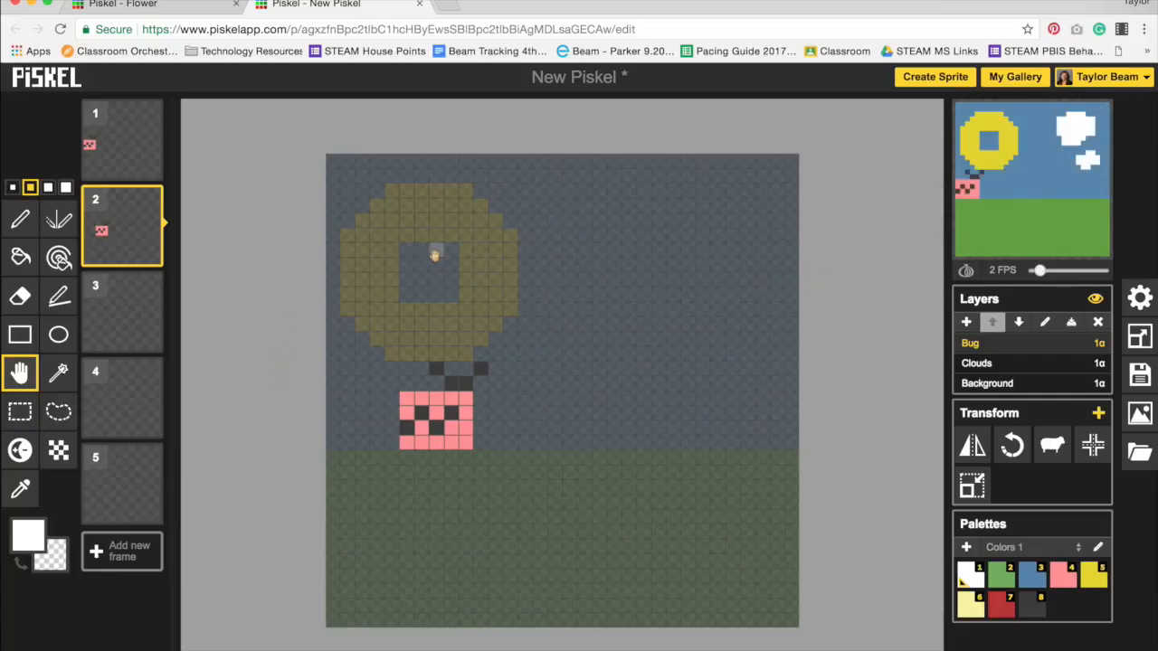
{"action": "left_click", "coordinate": [117, 312]}
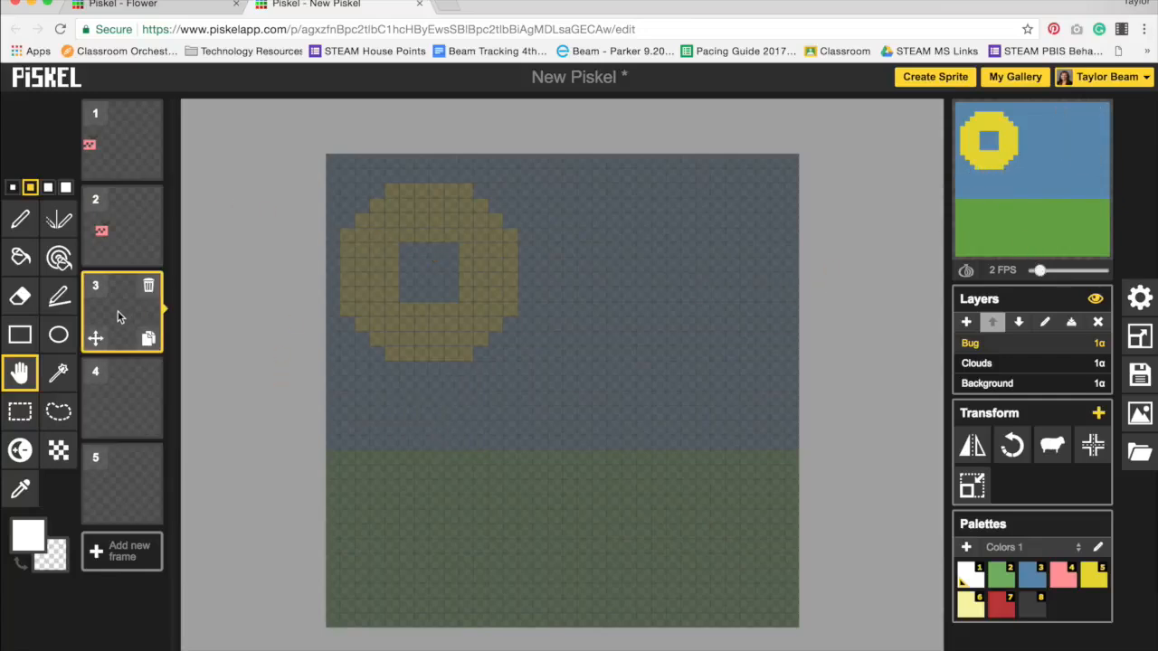
{"action": "left_click", "coordinate": [134, 238]}
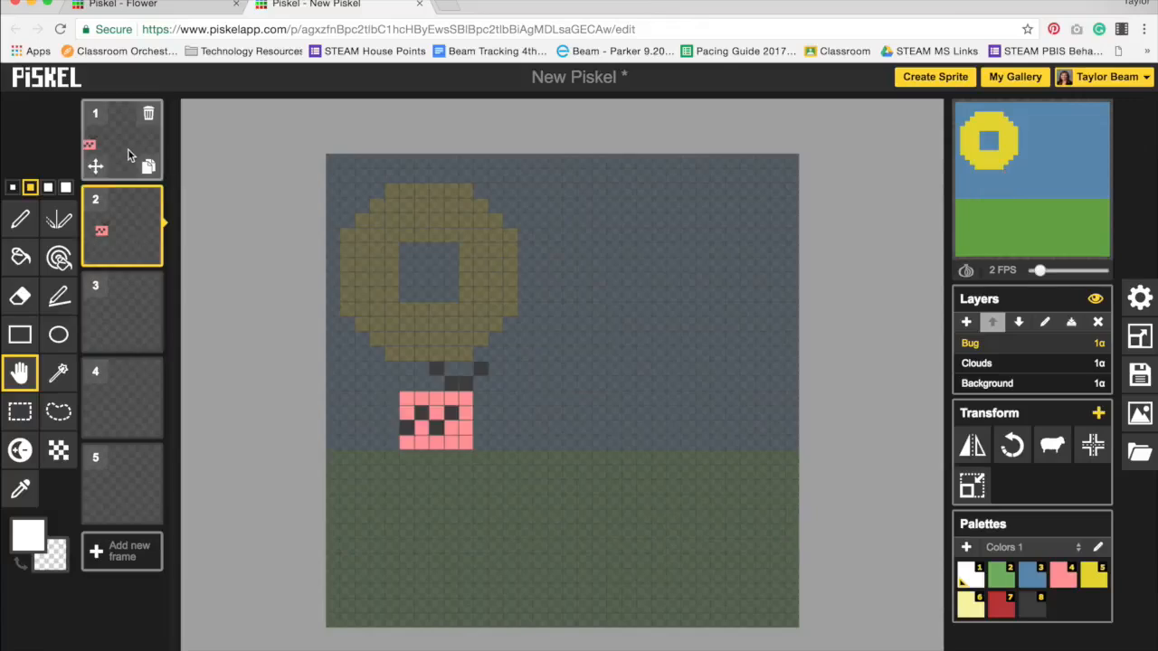
{"action": "left_click", "coordinate": [131, 149]}
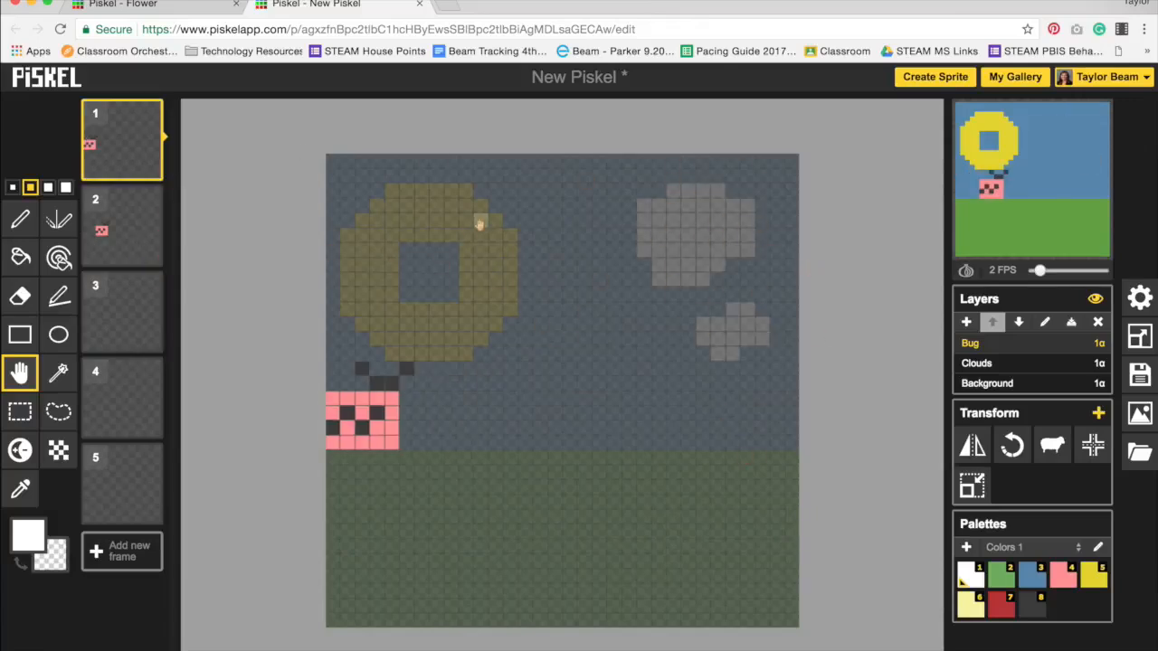
Copy the bug from frame 2 into frame 3 and move it about five pixels to the right.
{"action": "left_click", "coordinate": [116, 226]}
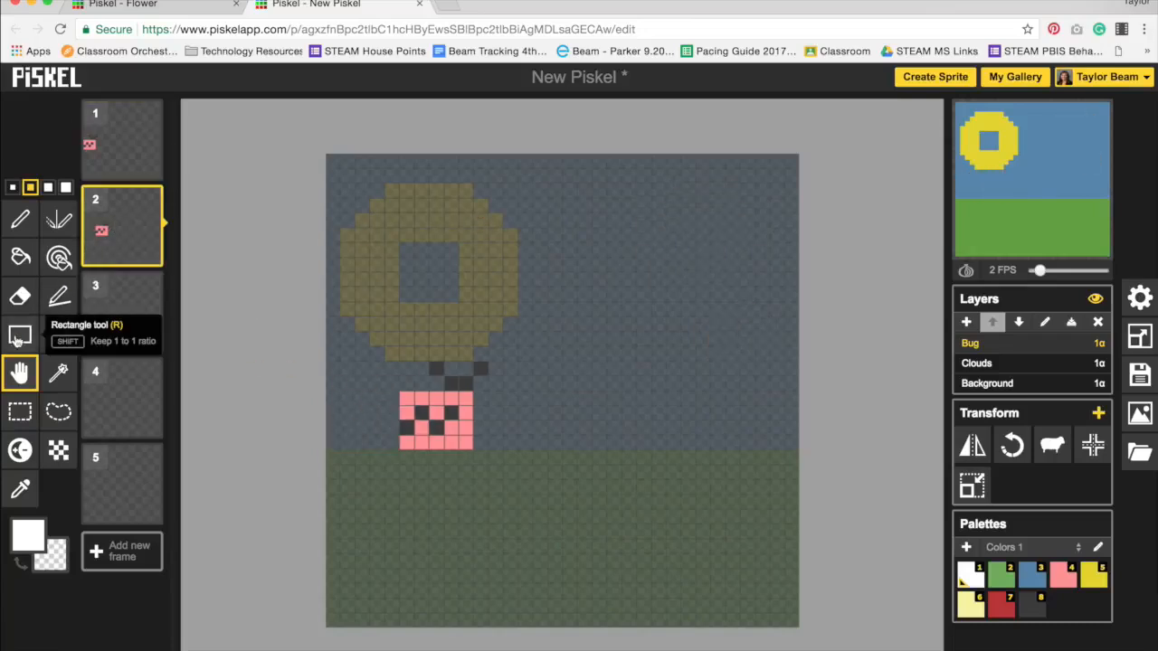
{"action": "left_click", "coordinate": [20, 411]}
{"action": "left_click_drag", "start_coordinate": [402, 366], "coordinate": [479, 447]}
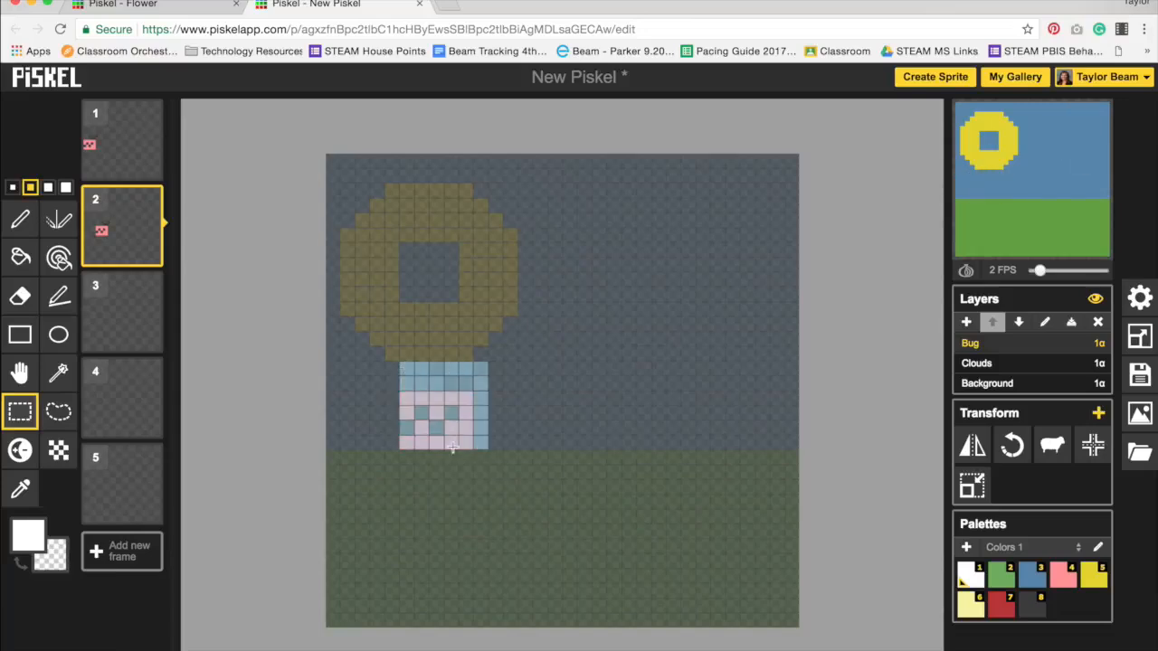
{"action": "left_click", "coordinate": [113, 335]}
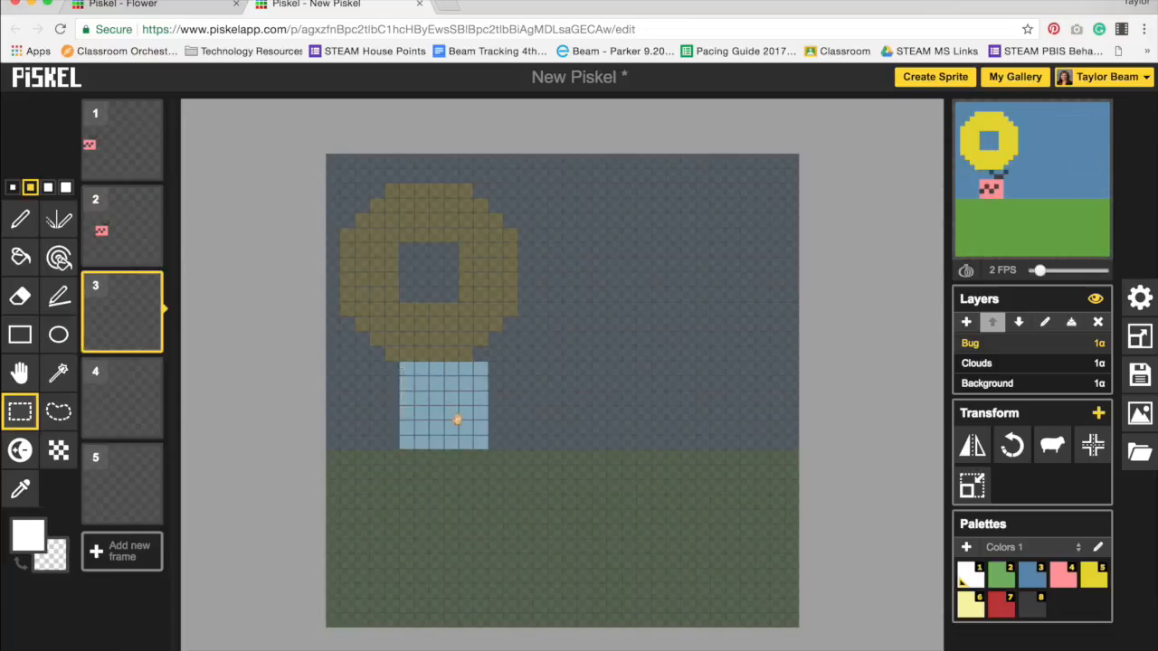
{"action": "key", "text": "ctrl+v"}
{"action": "left_click", "coordinate": [455, 419]}
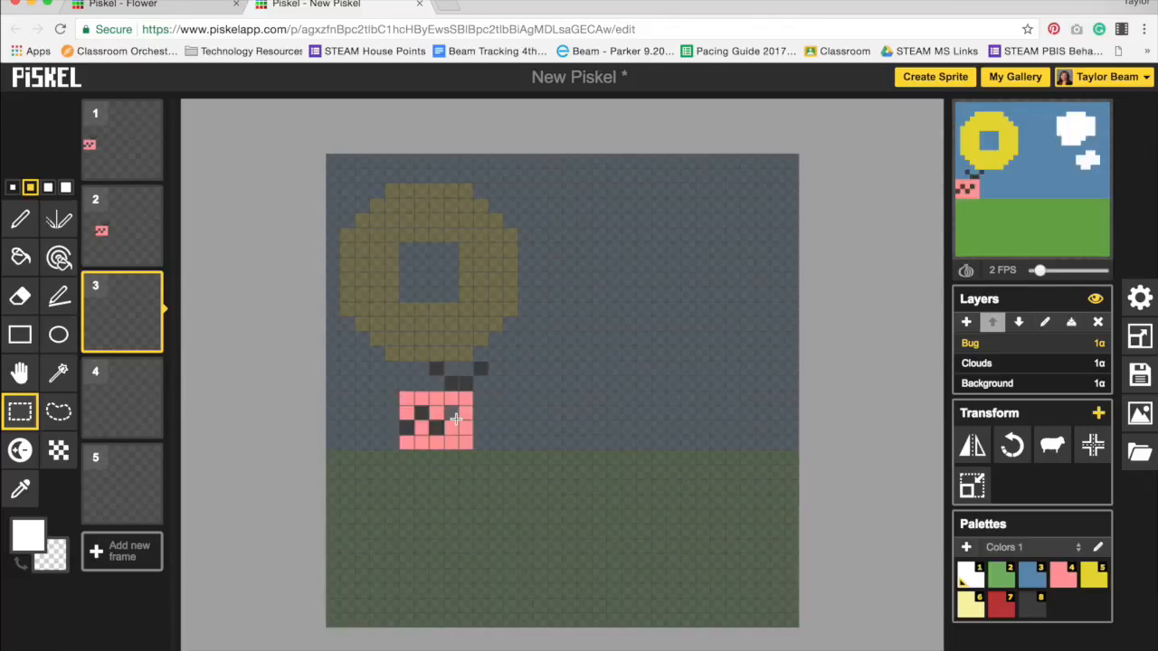
{"action": "left_click", "coordinate": [20, 373]}
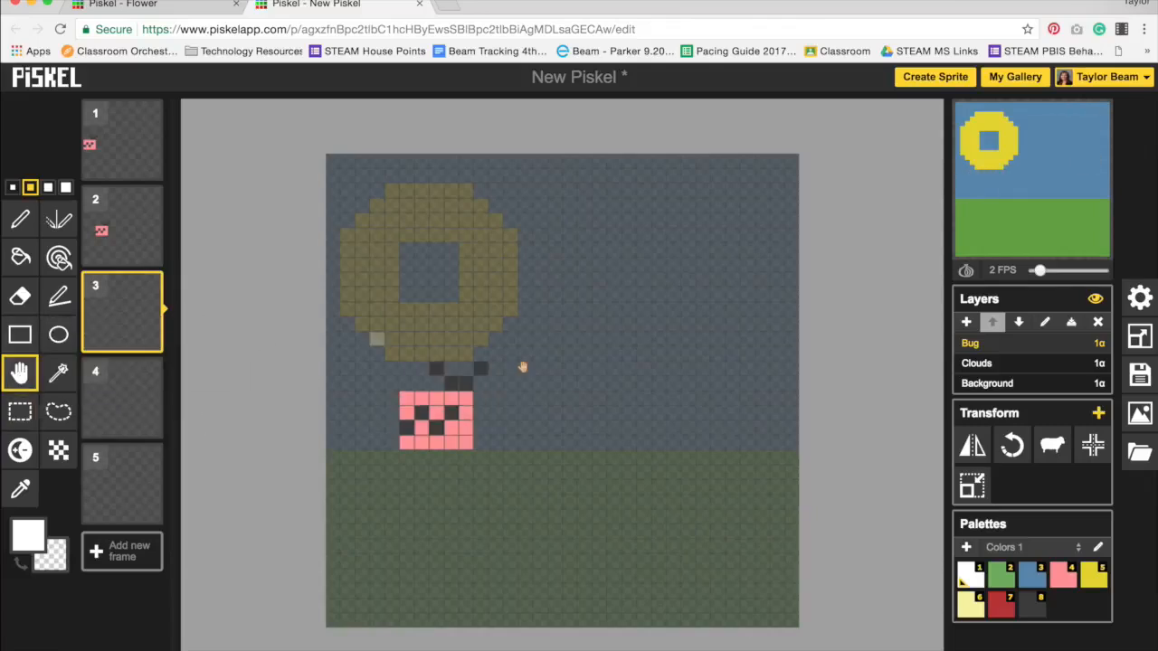
{"action": "left_click_drag", "start_coordinate": [418, 412], "coordinate": [492, 413]}
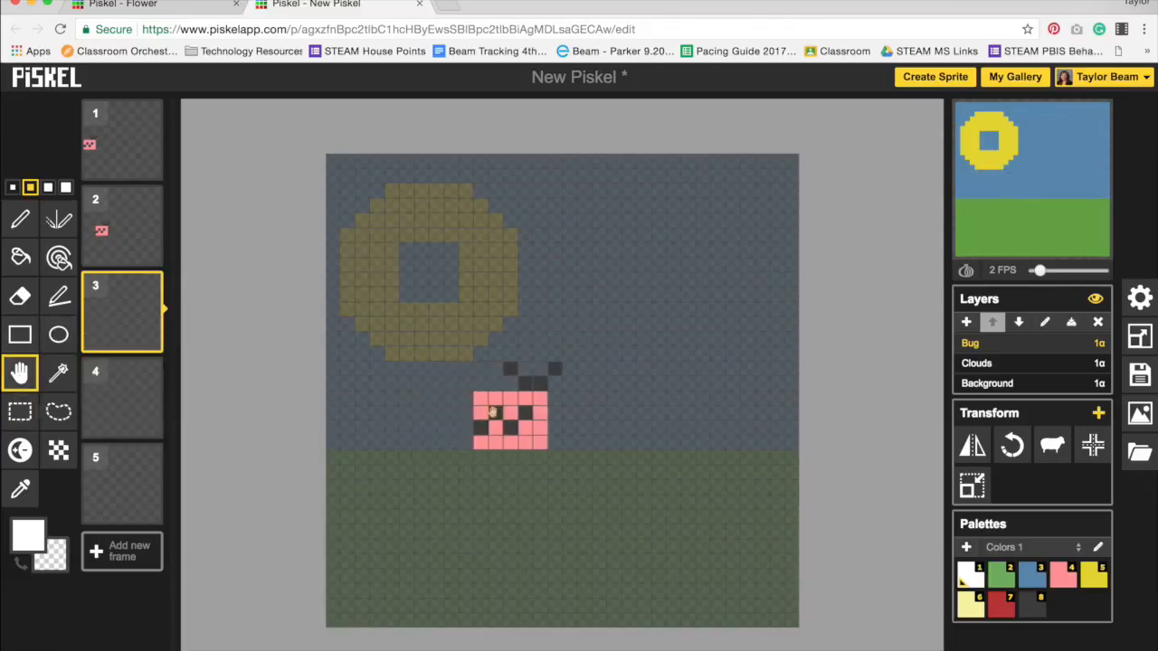
Paste the copied bug into frame 4 and move it right, about three pixels beyond its position in frame 3.
{"action": "left_click", "coordinate": [104, 404]}
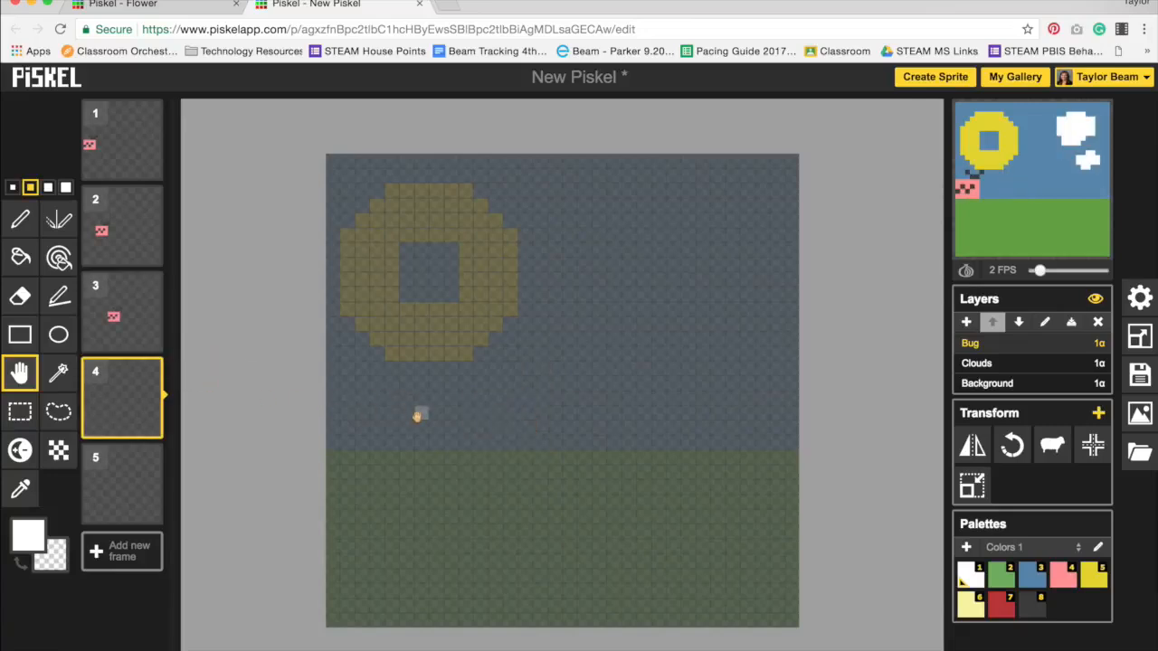
{"action": "key", "text": "ctrl+v"}
{"action": "left_click_drag", "start_coordinate": [418, 415], "coordinate": [539, 412]}
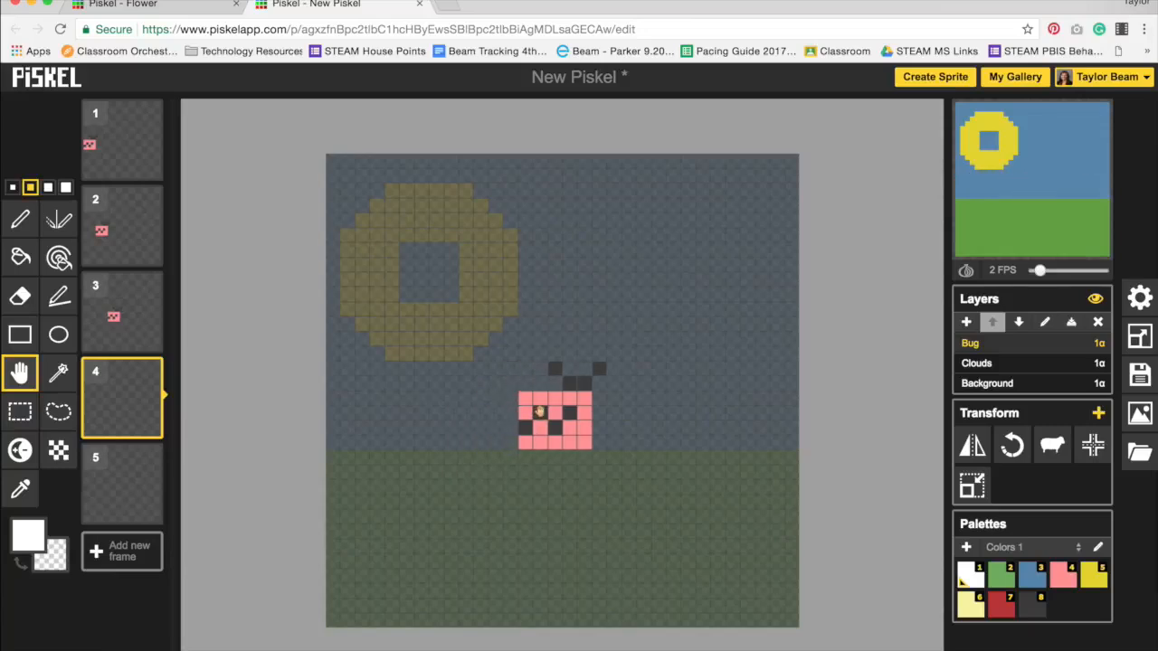
Check frames 3 and 4, then paste the bug into frame 5 about seven pixels right of its frame 4 position.
{"action": "left_click", "coordinate": [116, 312]}
{"action": "left_click", "coordinate": [117, 389]}
{"action": "left_click", "coordinate": [119, 479]}
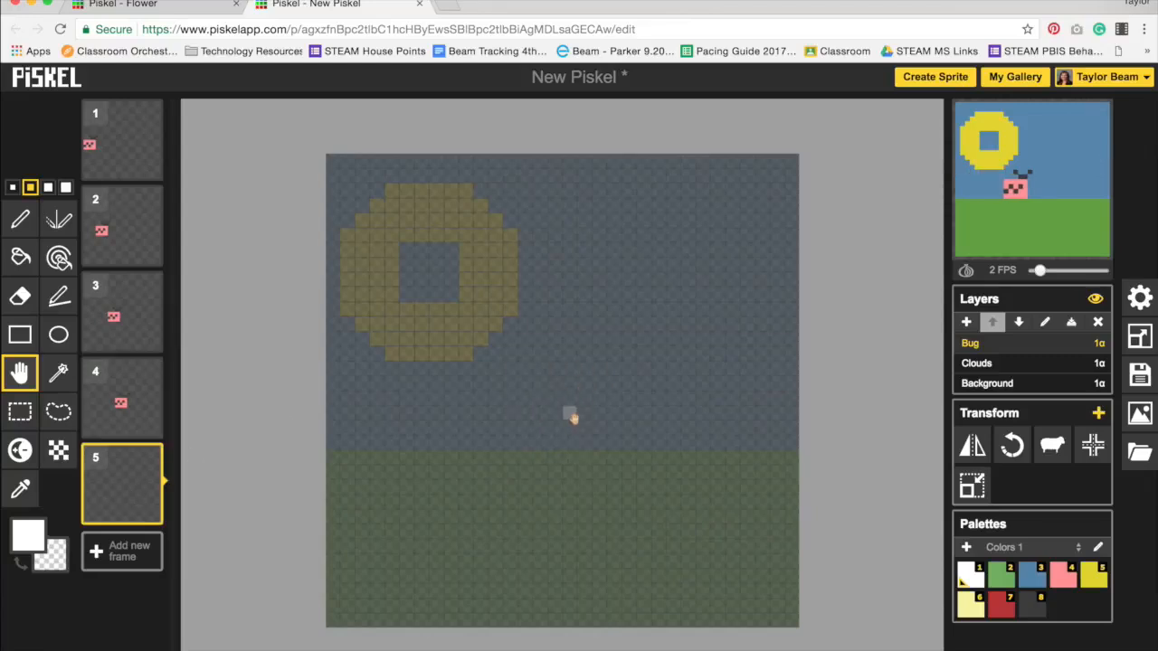
{"action": "key", "text": "ctrl+v"}
{"action": "left_click_drag", "start_coordinate": [451, 423], "coordinate": [666, 427]}
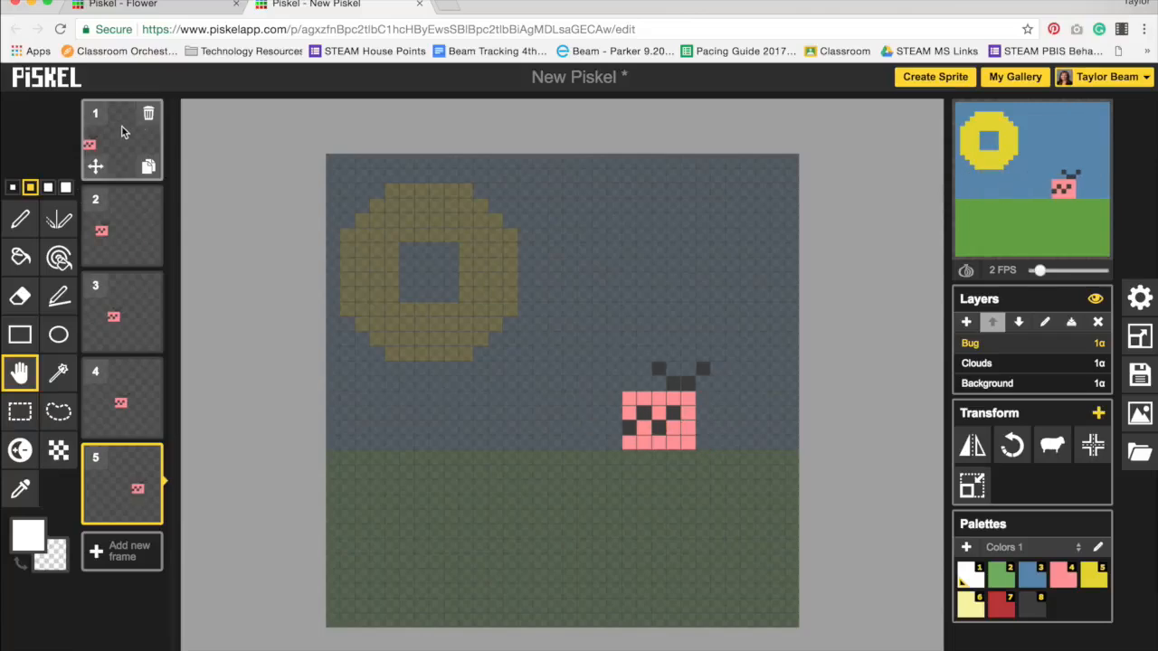
Select both clouds on the Clouds layer of frame 1 with a rectangular selection and copy them.
{"action": "left_click", "coordinate": [90, 145]}
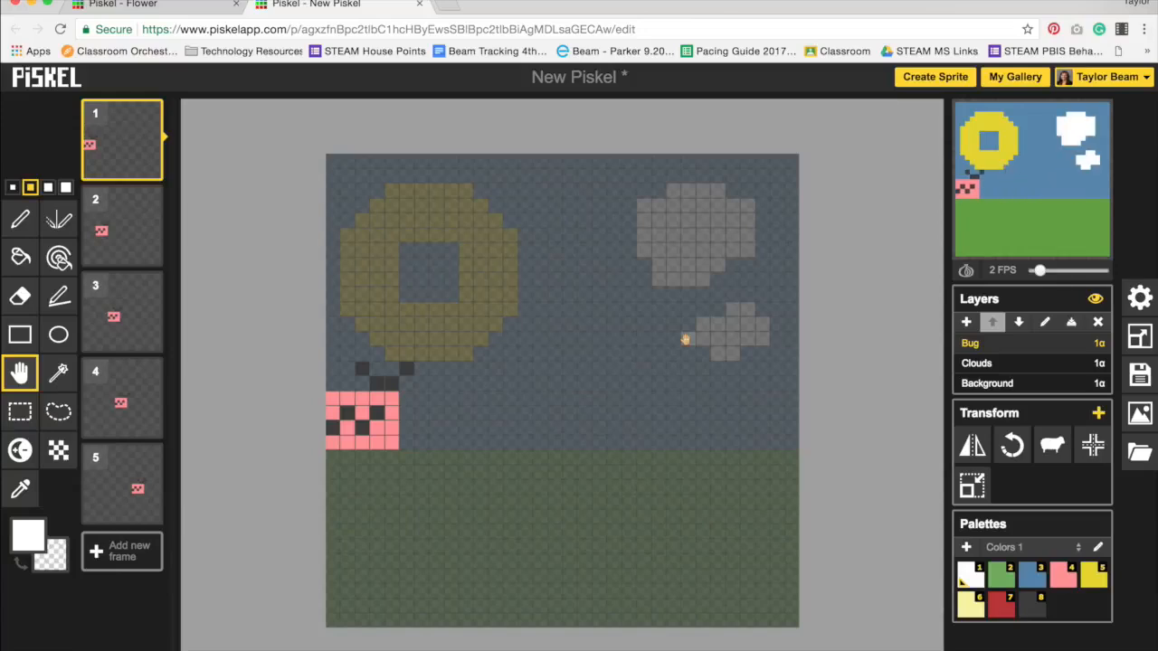
{"action": "left_click", "coordinate": [1008, 364]}
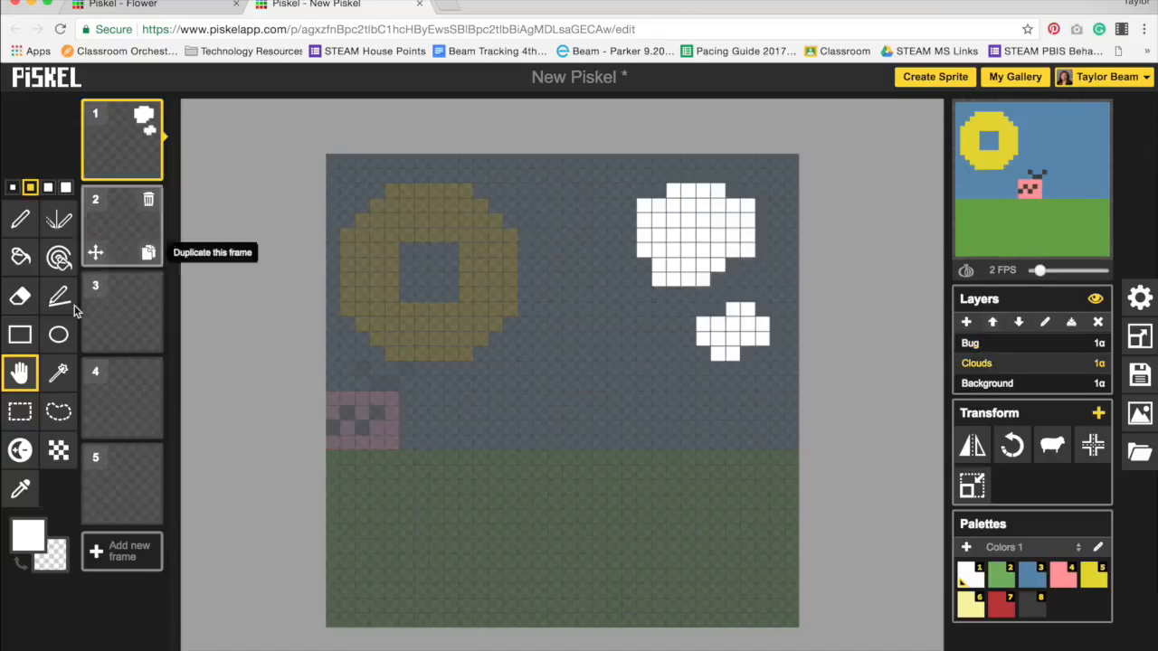
{"action": "left_click", "coordinate": [20, 412]}
{"action": "left_click_drag", "start_coordinate": [613, 176], "coordinate": [784, 369]}
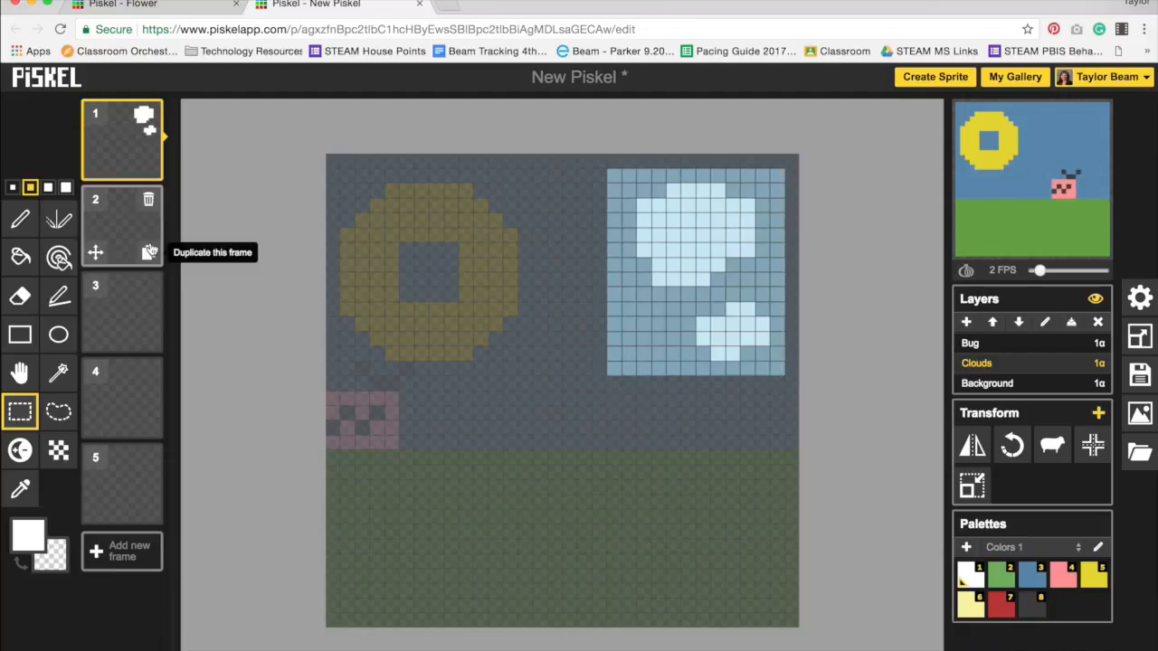
{"action": "left_click", "coordinate": [150, 251]}
{"action": "left_click", "coordinate": [128, 236]}
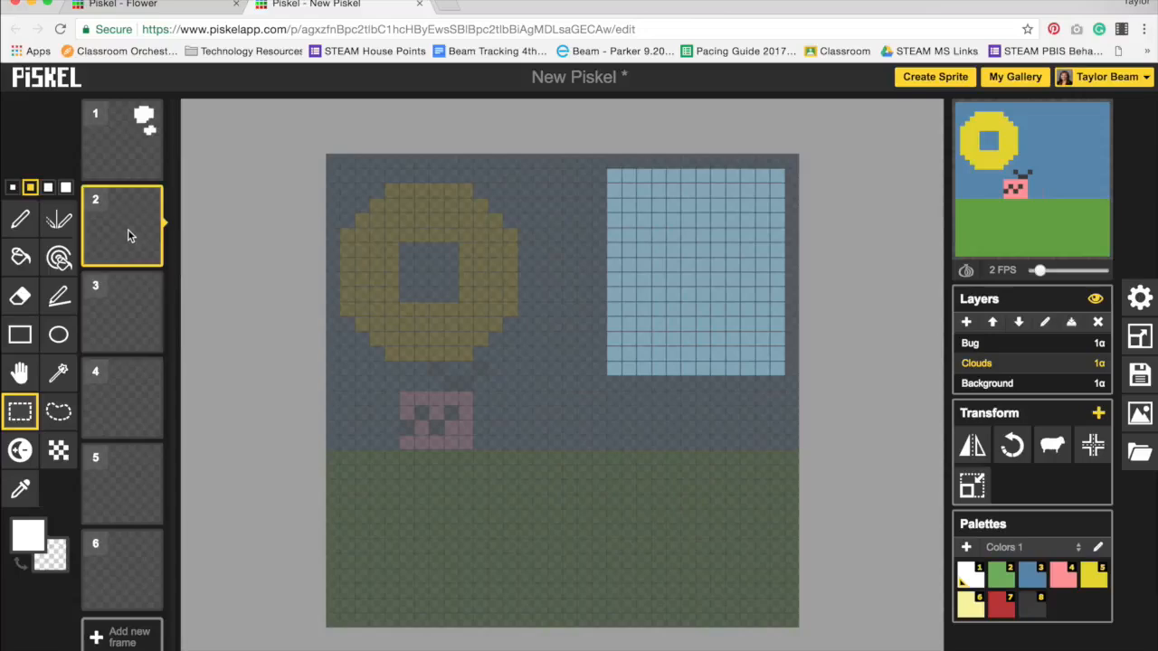
{"action": "key", "text": "super+z"}
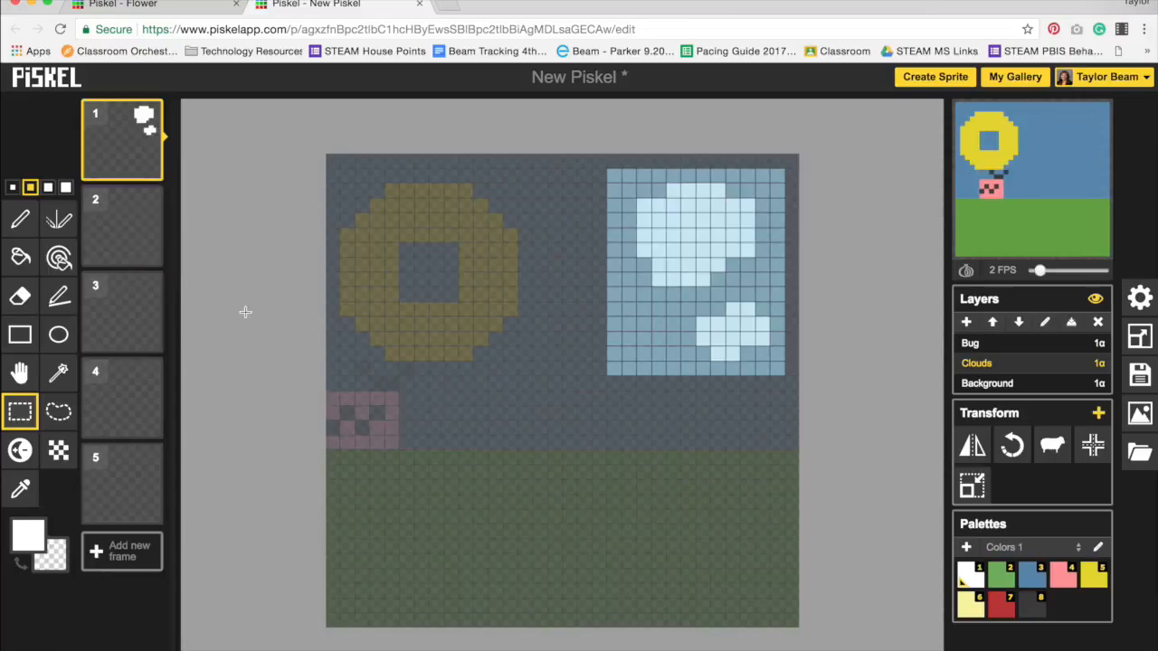
Paste the copied clouds into frame 2 and move them three pixels to the left.
{"action": "left_click", "coordinate": [96, 206]}
{"action": "key", "text": "super+v"}
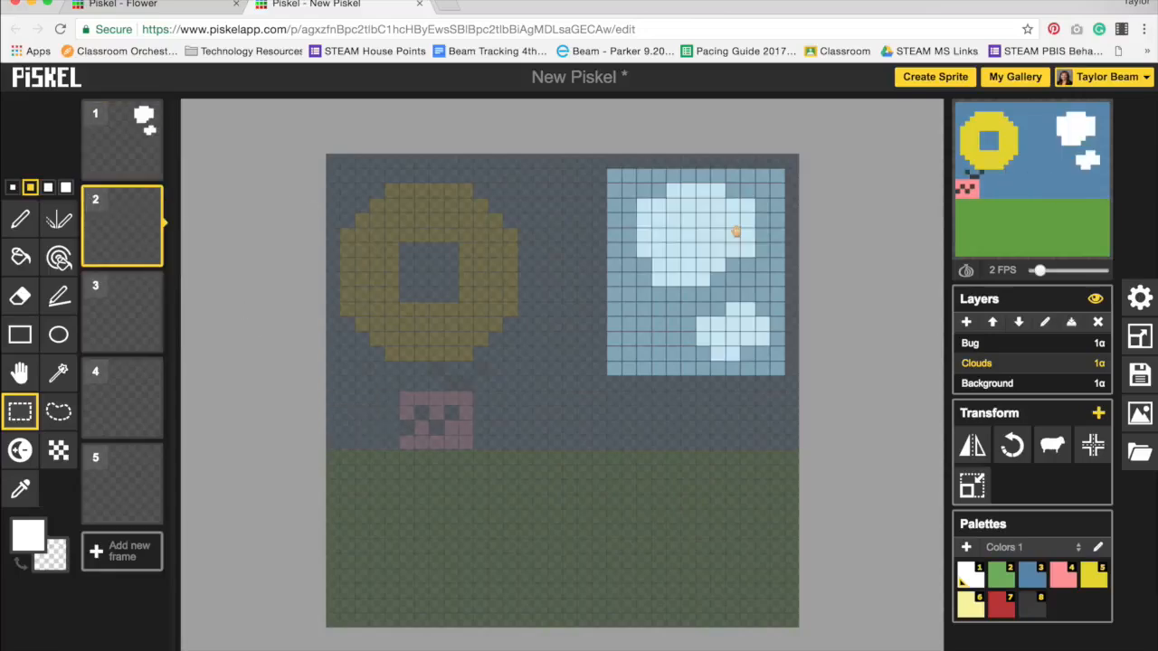
{"action": "left_click", "coordinate": [685, 233]}
{"action": "key", "text": "m"}
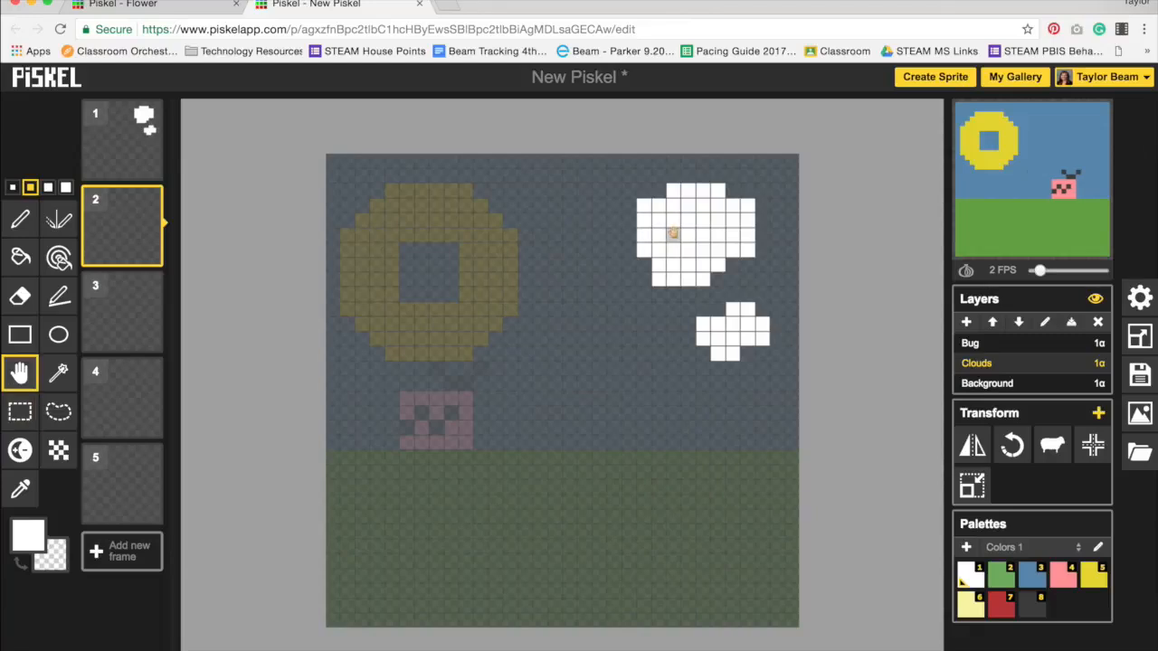
{"action": "left_click_drag", "start_coordinate": [675, 233], "coordinate": [634, 234]}
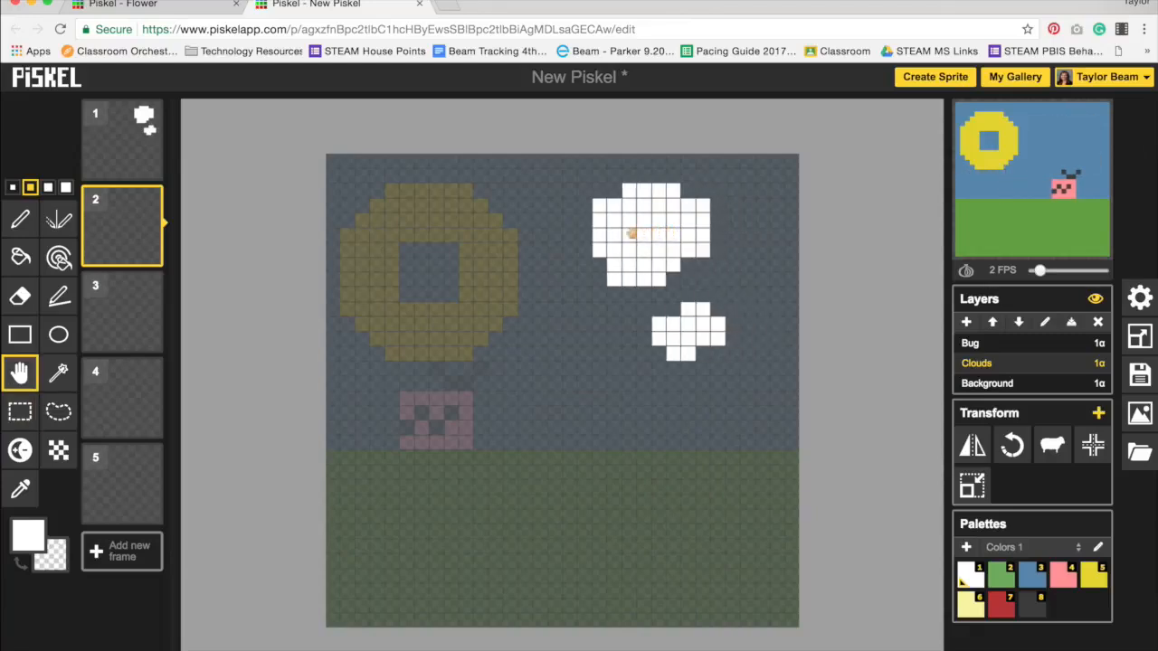
Paste the clouds into frame 3 and move them left, about two pixels beyond their position in frame 2.
{"action": "left_click", "coordinate": [128, 293]}
{"action": "key", "text": "super+v"}
{"action": "left_click_drag", "start_coordinate": [677, 259], "coordinate": [609, 267]}
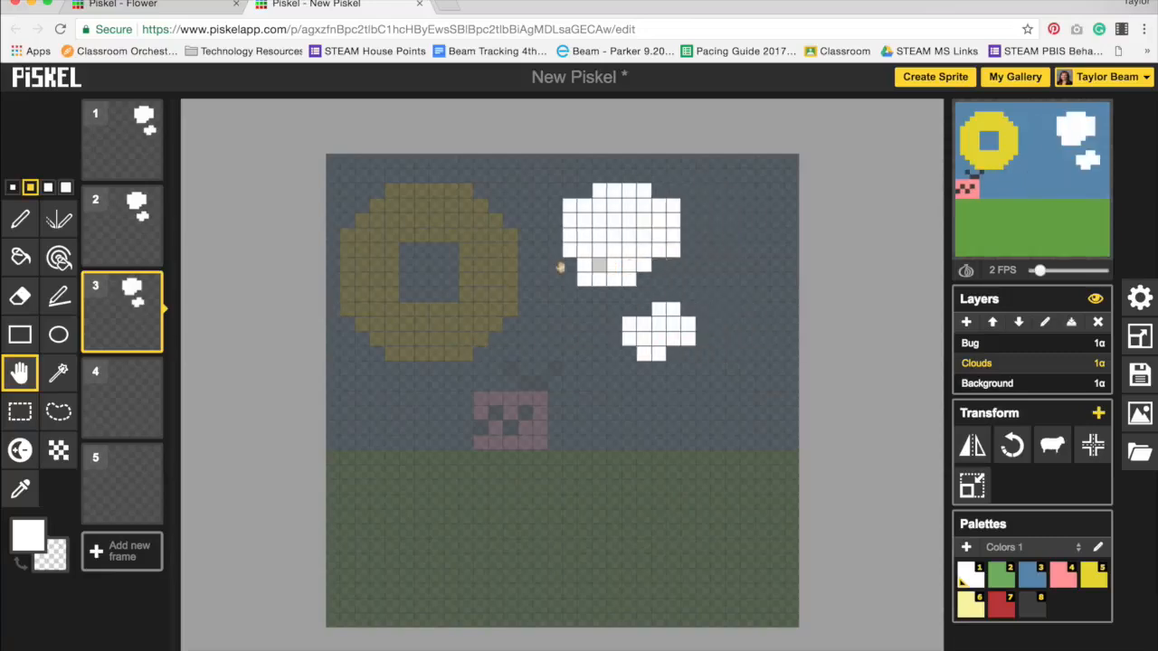
{"action": "left_click", "coordinate": [121, 385]}
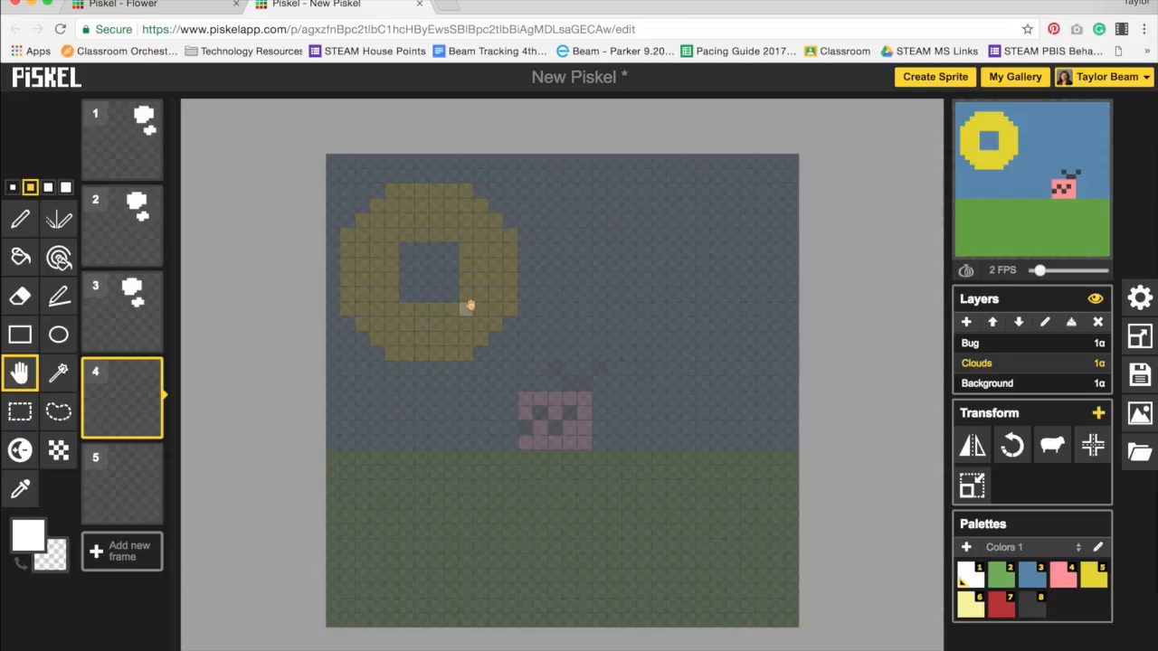
{"action": "key", "text": "super+v"}
{"action": "left_click_drag", "start_coordinate": [703, 227], "coordinate": [640, 230]}
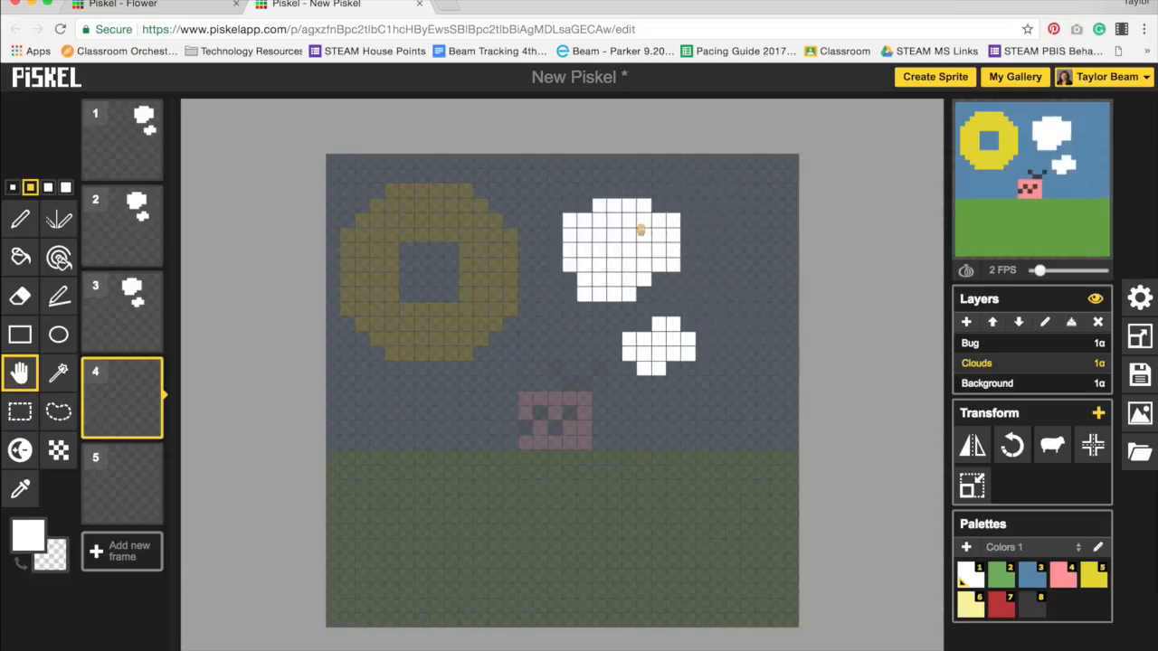
{"action": "key", "text": "super+z"}
{"action": "key", "text": "super+z"}
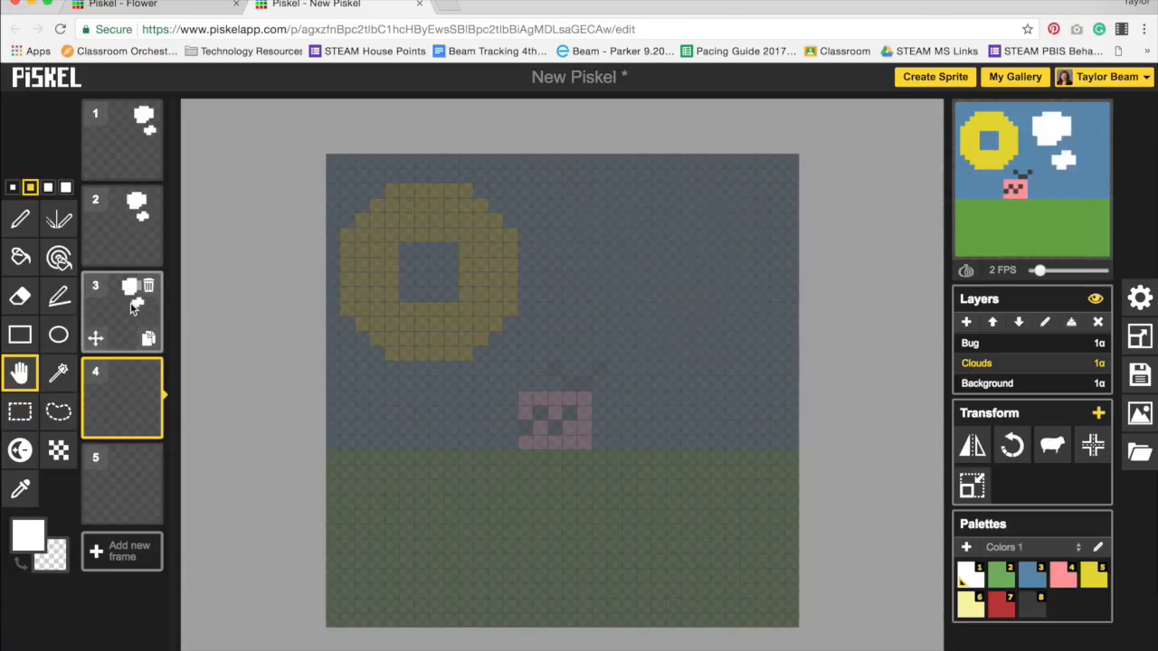
Copy the clouds from frame 3 into frame 4 and move them three pixels to the left.
{"action": "left_click", "coordinate": [131, 307]}
{"action": "left_click", "coordinate": [20, 411]}
{"action": "left_click_drag", "start_coordinate": [557, 176], "coordinate": [732, 367]}
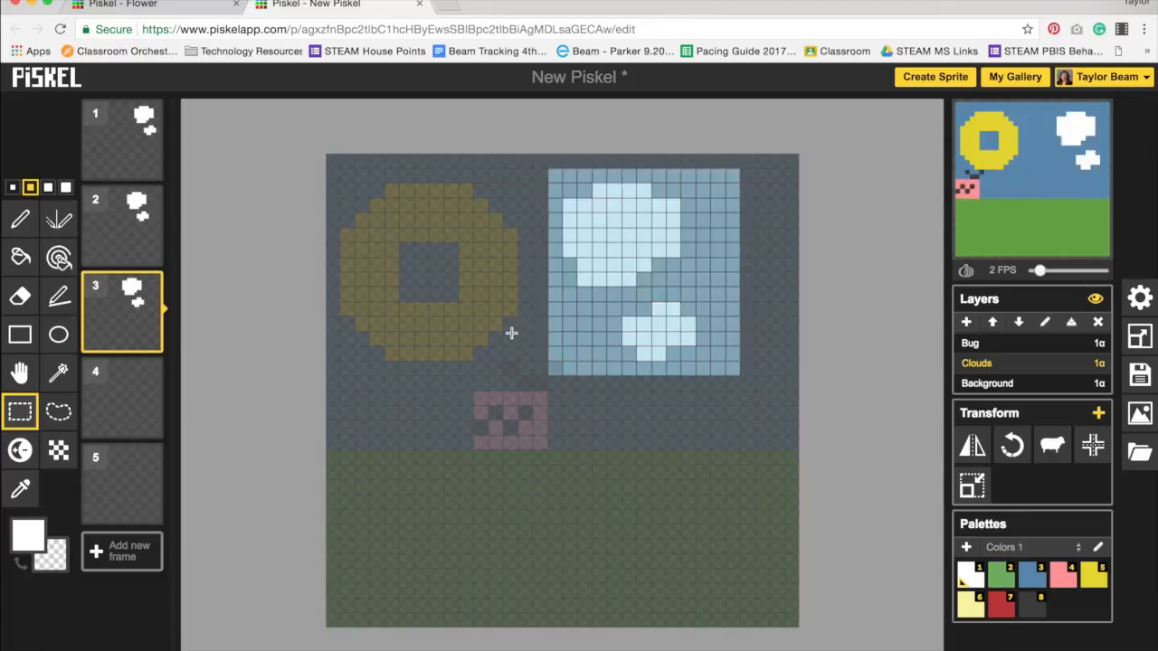
{"action": "left_click", "coordinate": [114, 391]}
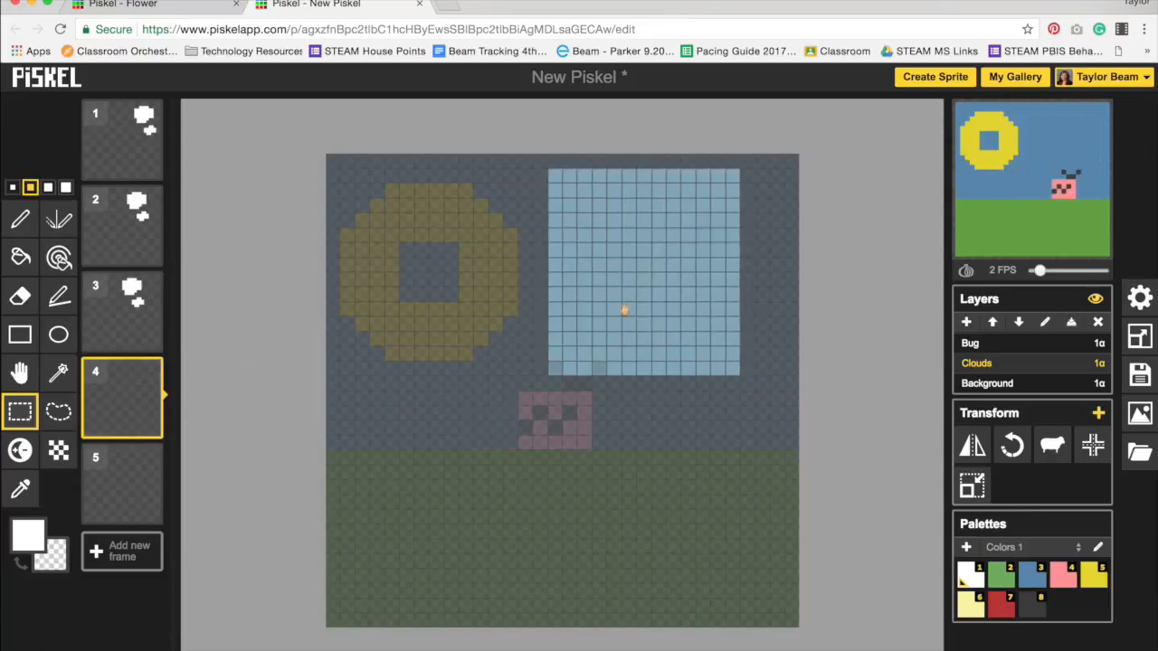
{"action": "key", "text": "ctrl+v"}
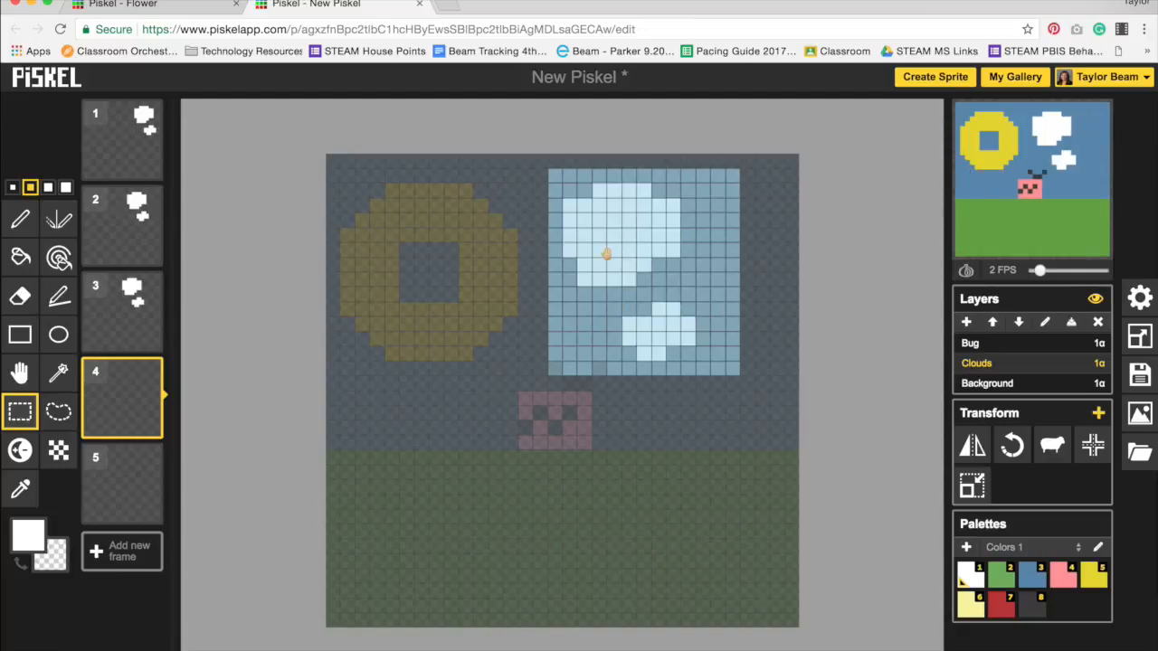
{"action": "key", "text": "m"}
{"action": "left_click_drag", "start_coordinate": [606, 254], "coordinate": [559, 257]}
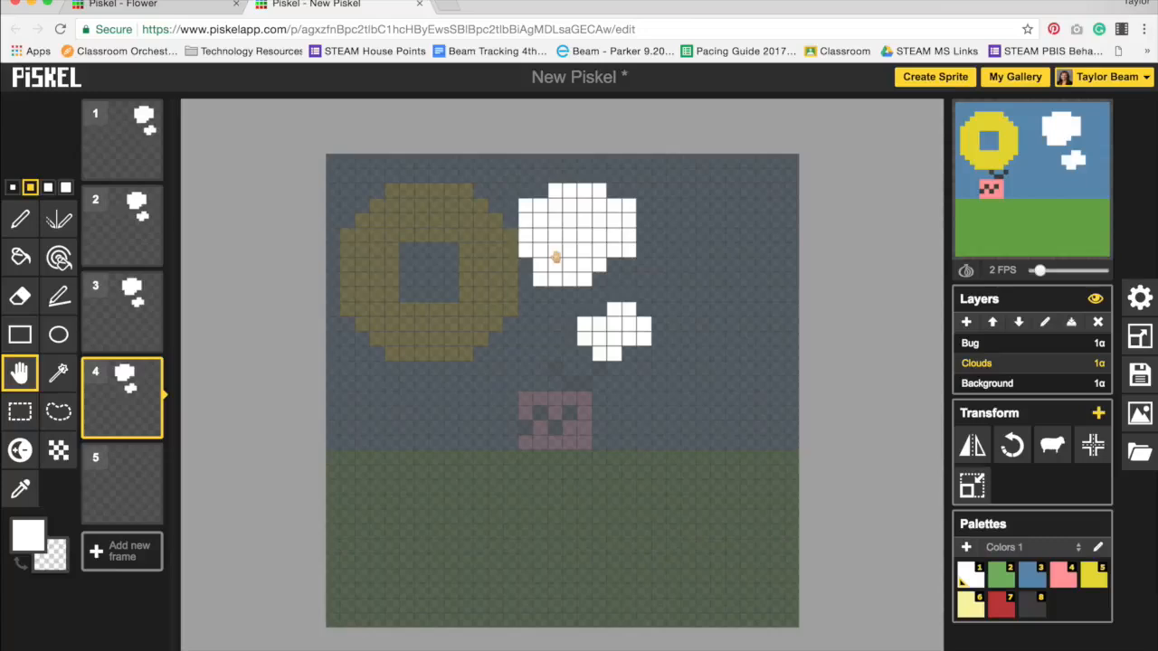
Paste the clouds into frame 5 and move them left, about three pixels beyond their position in frame 4.
{"action": "left_click", "coordinate": [119, 484]}
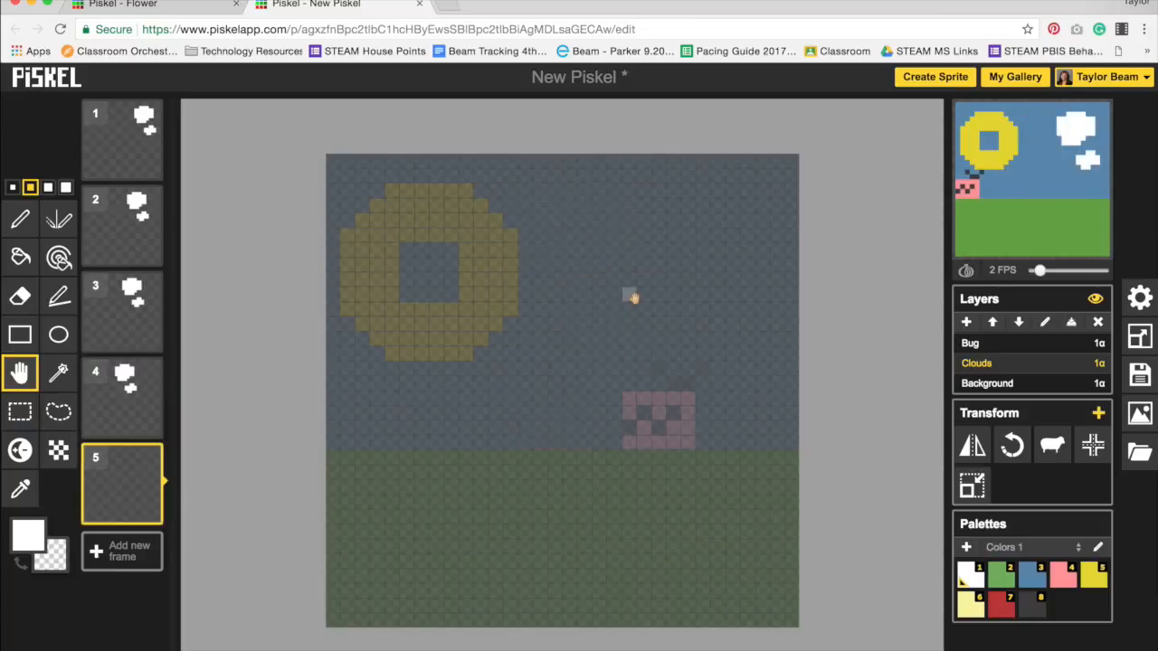
{"action": "key", "text": "ctrl+v"}
{"action": "left_click_drag", "start_coordinate": [631, 251], "coordinate": [538, 252]}
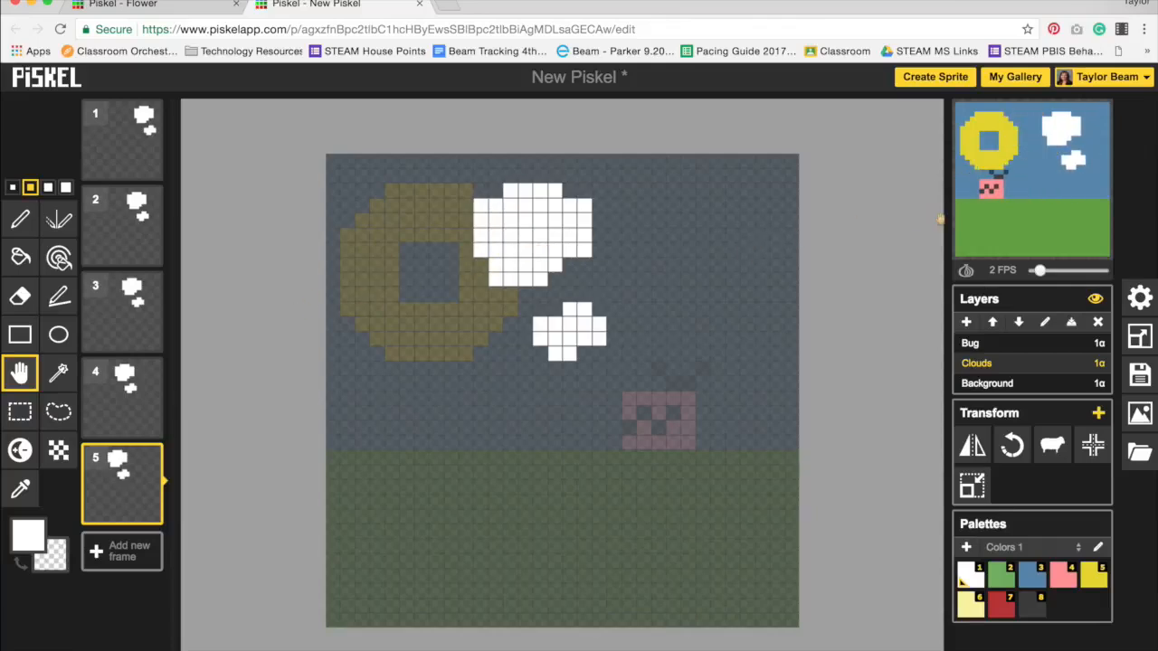
Review the animation preview and check the frames of the Clouds and Background layers.
{"action": "mouse_move", "coordinate": [1057, 115]}
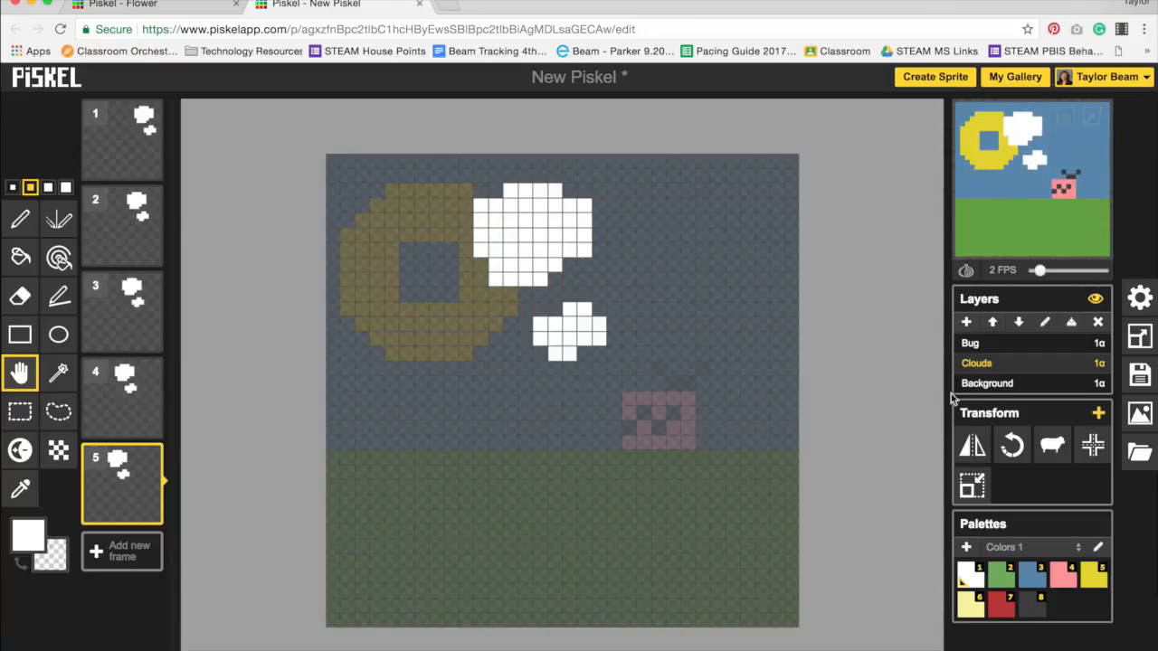
{"action": "left_click", "coordinate": [985, 345]}
{"action": "left_click", "coordinate": [979, 363]}
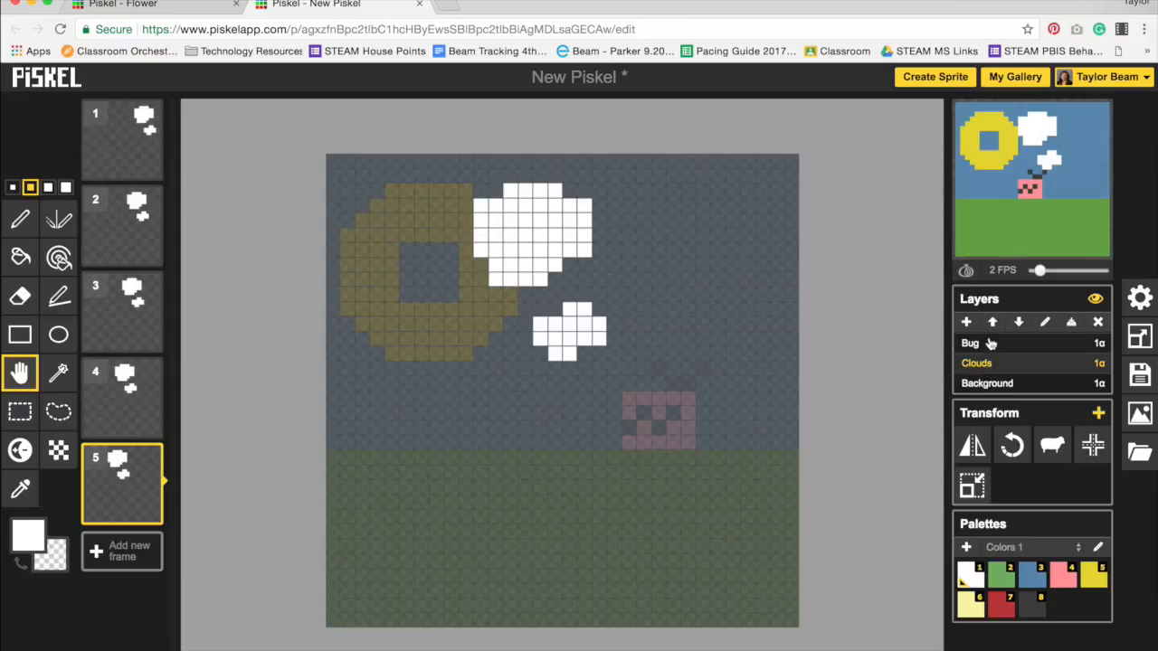
{"action": "left_click", "coordinate": [984, 384]}
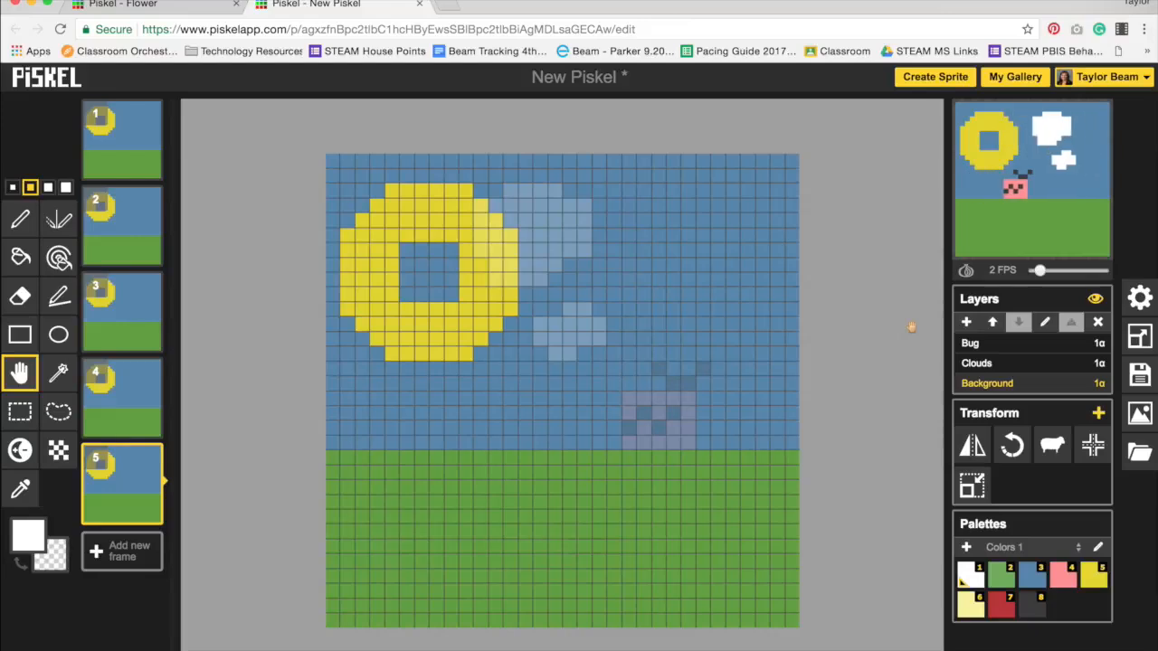
{"action": "left_click", "coordinate": [979, 362]}
Open the Bug layer's name for editing and accept it as Bug.
{"action": "left_click", "coordinate": [973, 345]}
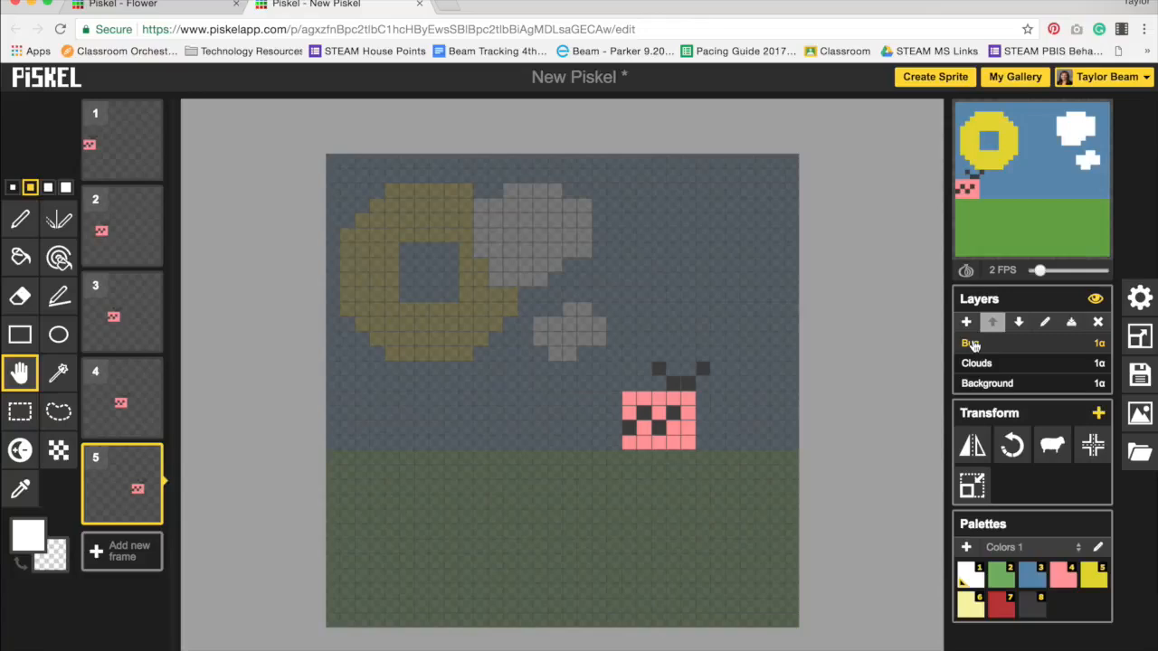
{"action": "left_click", "coordinate": [1045, 323]}
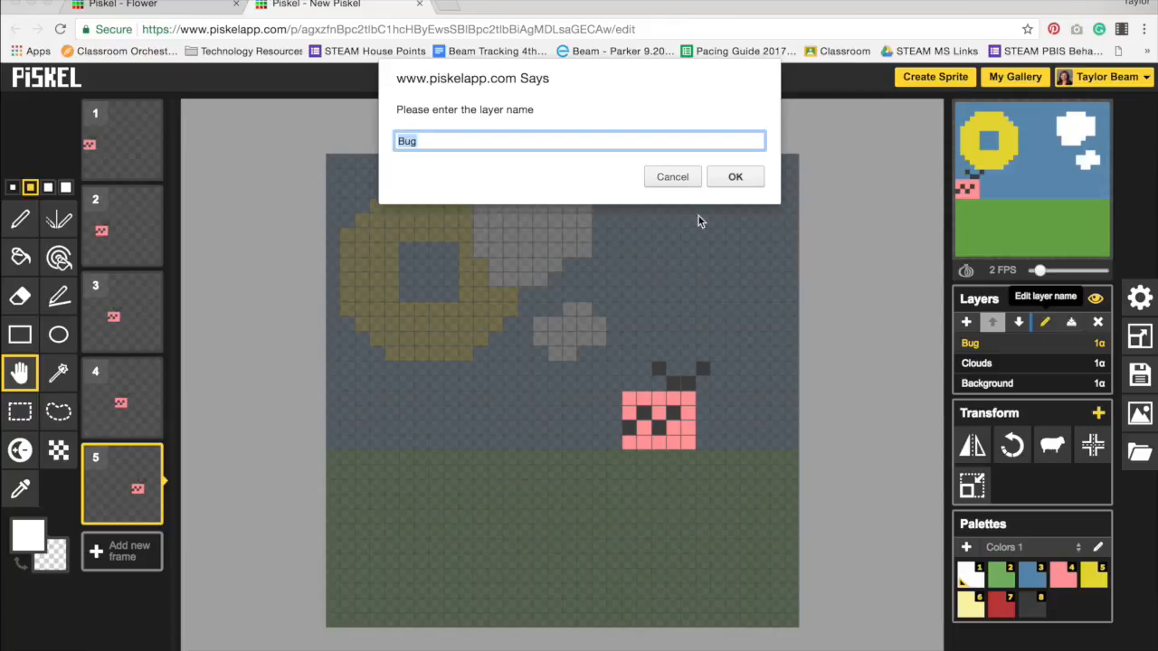
{"action": "left_click", "coordinate": [736, 178]}
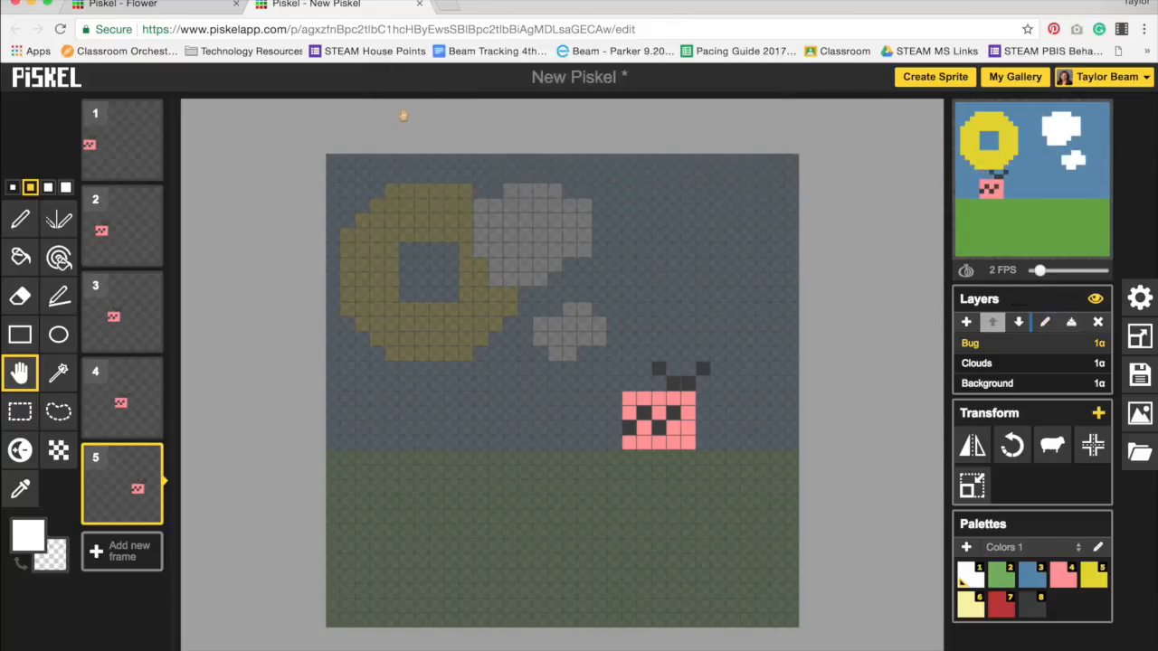